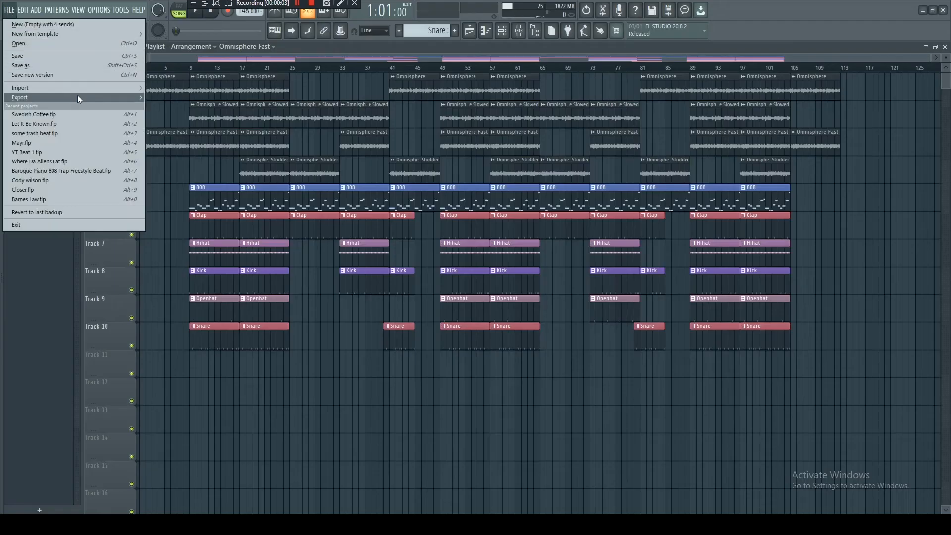
Step: Export the project as a wave file named Swedish Coffee in the crap folder
mouse_move(77, 97)
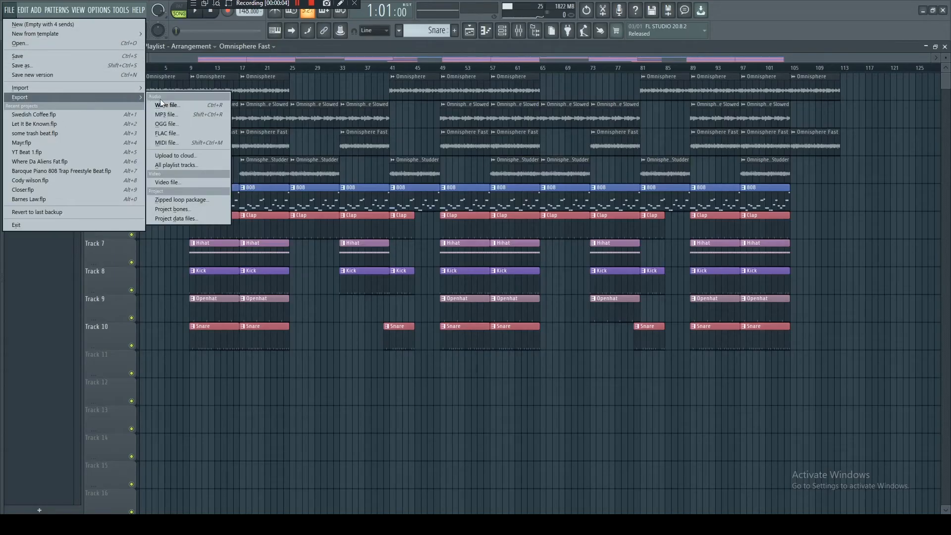
left_click(167, 103)
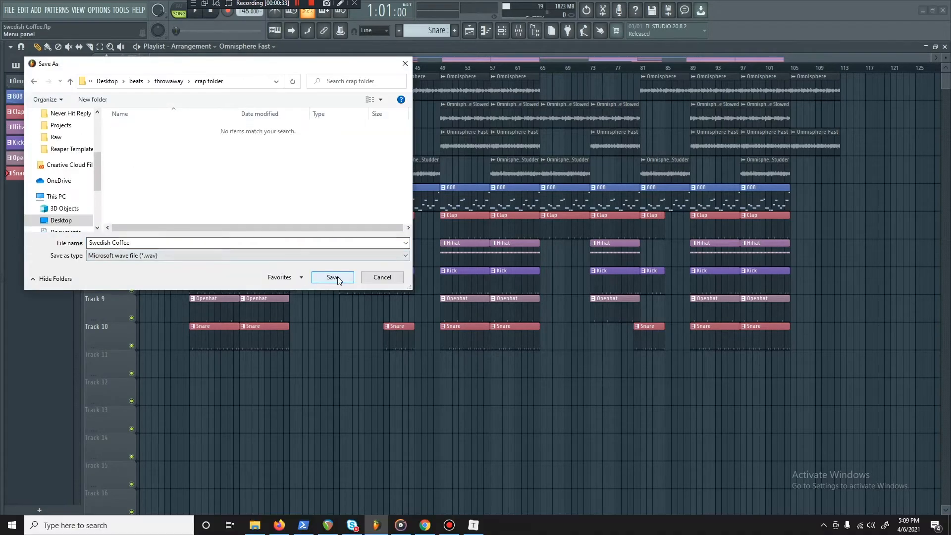
left_click(333, 277)
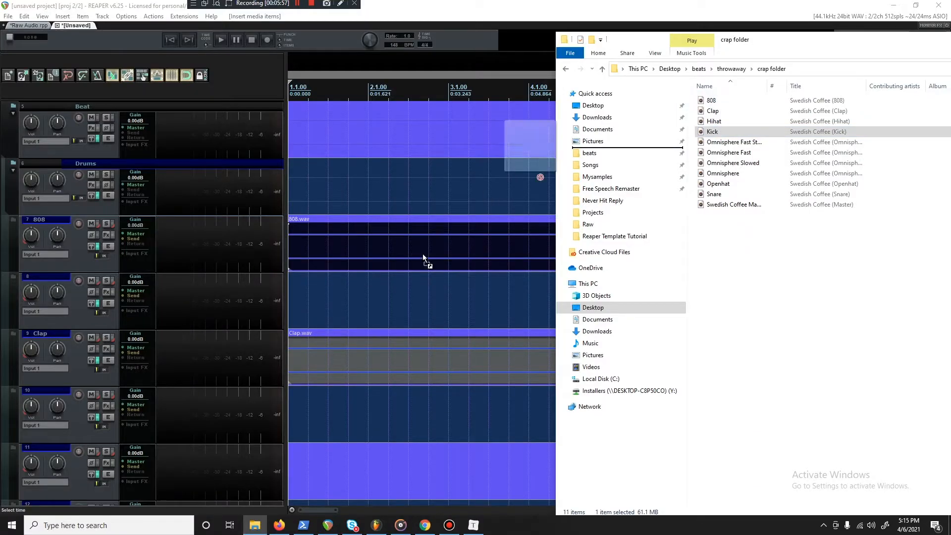
Step: In REAPER, place the Kick, Hihat and Snare files from the crap folder at the start of tracks 8, 10 and 11
left_click_drag(424, 253, 278, 299)
left_click_drag(714, 121, 290, 397)
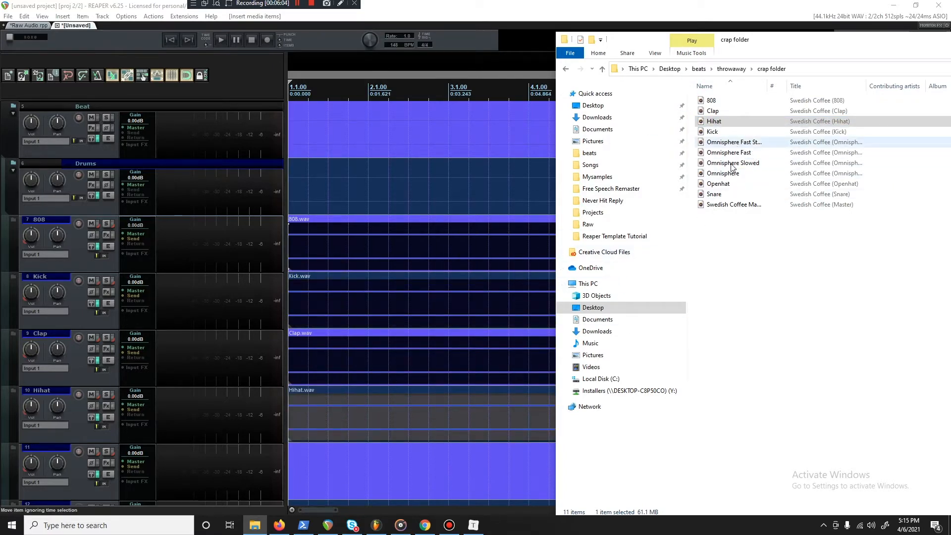
left_click_drag(714, 194, 281, 450)
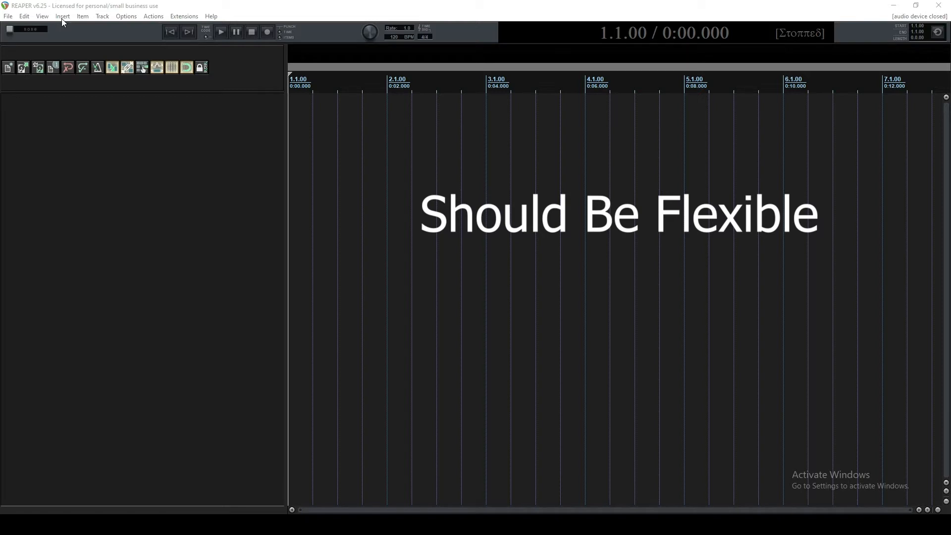
Step: Insert three tracks at once into the empty project
left_click(62, 16)
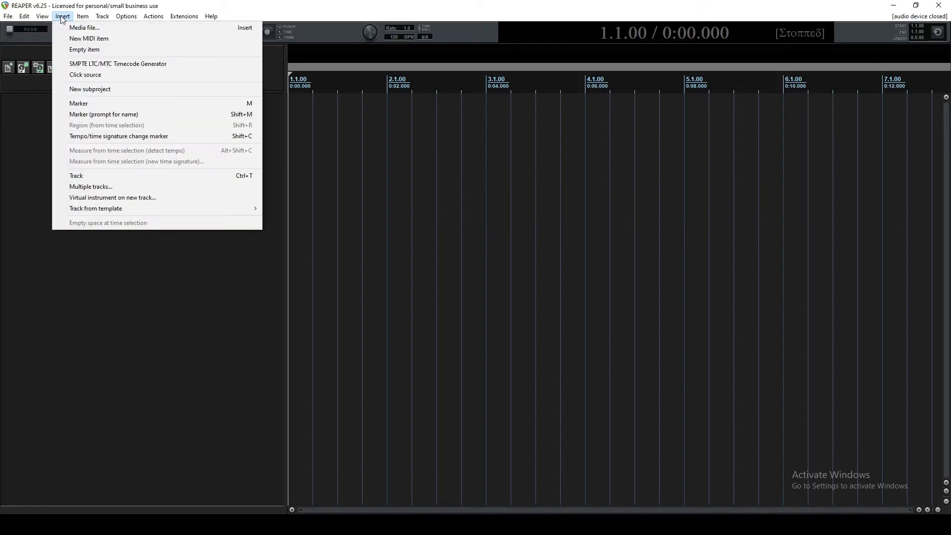
left_click(63, 18)
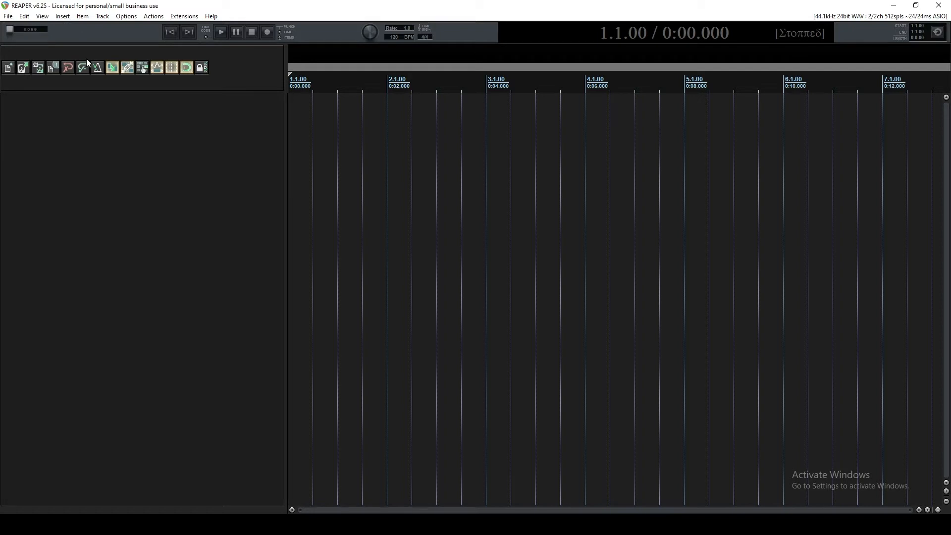
left_click(63, 17)
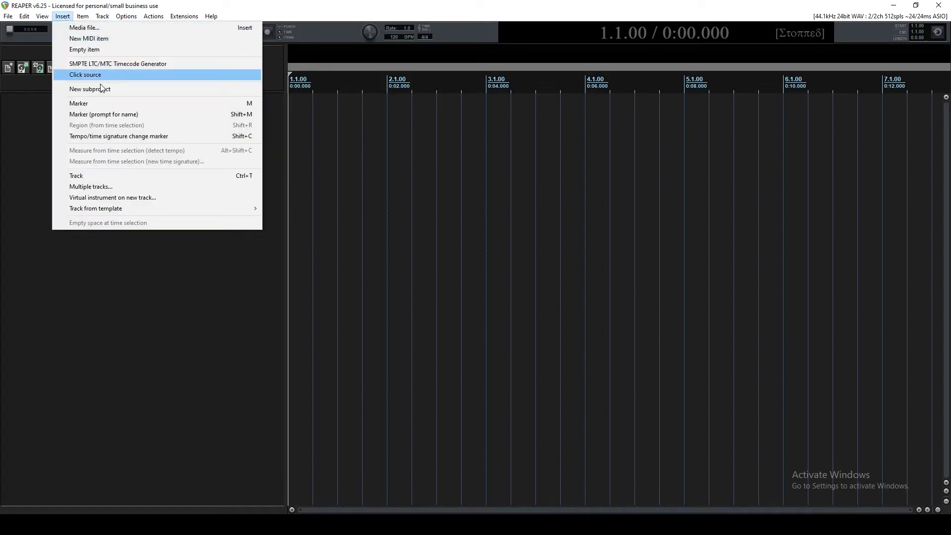
left_click(119, 186)
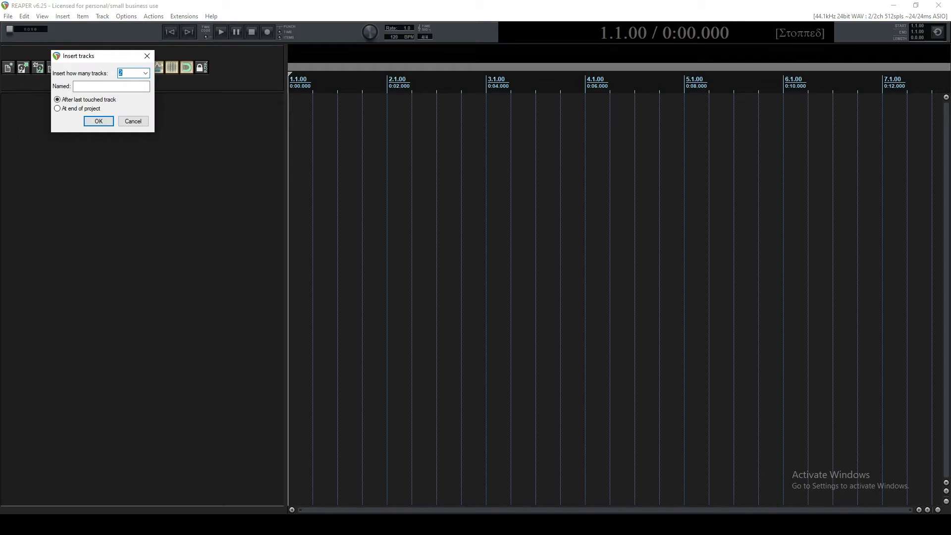
key("Return")
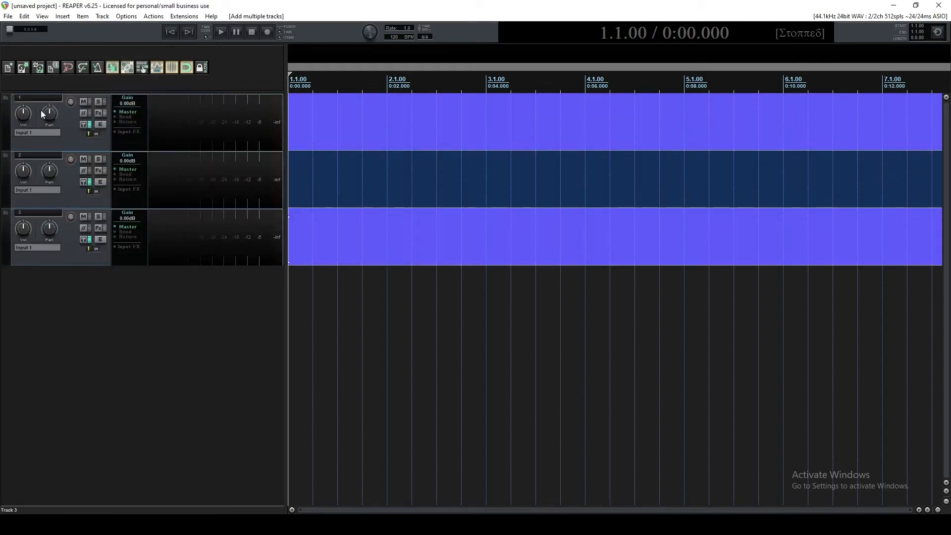
Step: Name the three tracks VCAs, Beat and Vocals, in that order
double_click(58, 98)
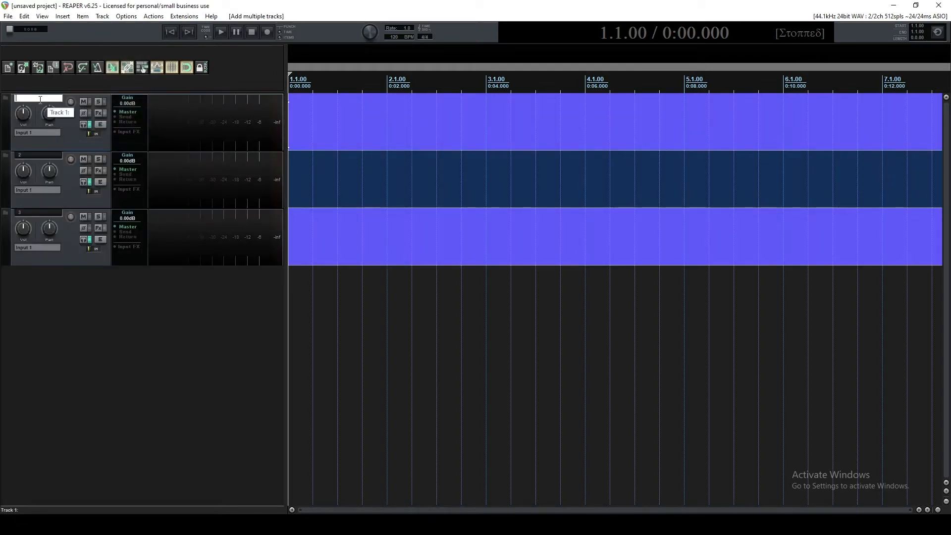
type("VC")
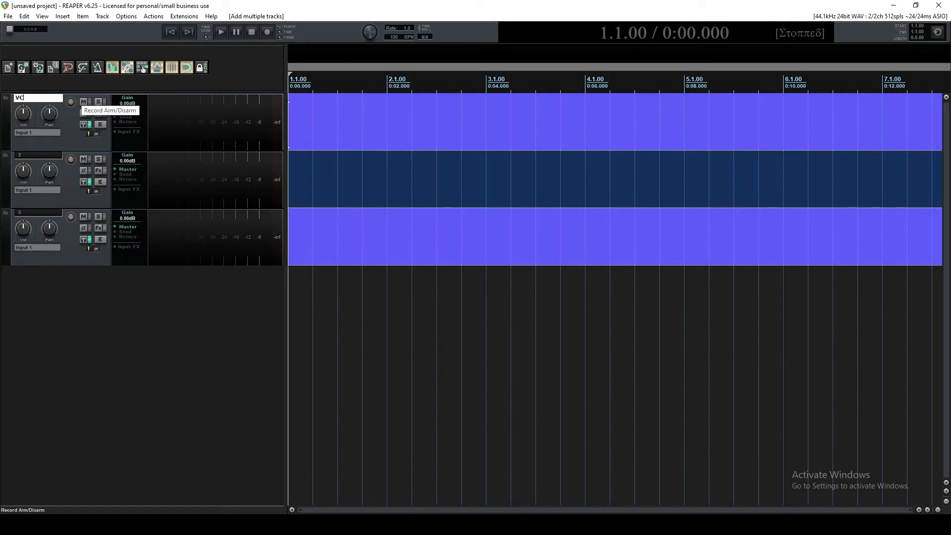
type("As")
key("Return")
double_click(39, 155)
type("Beat")
key("Return")
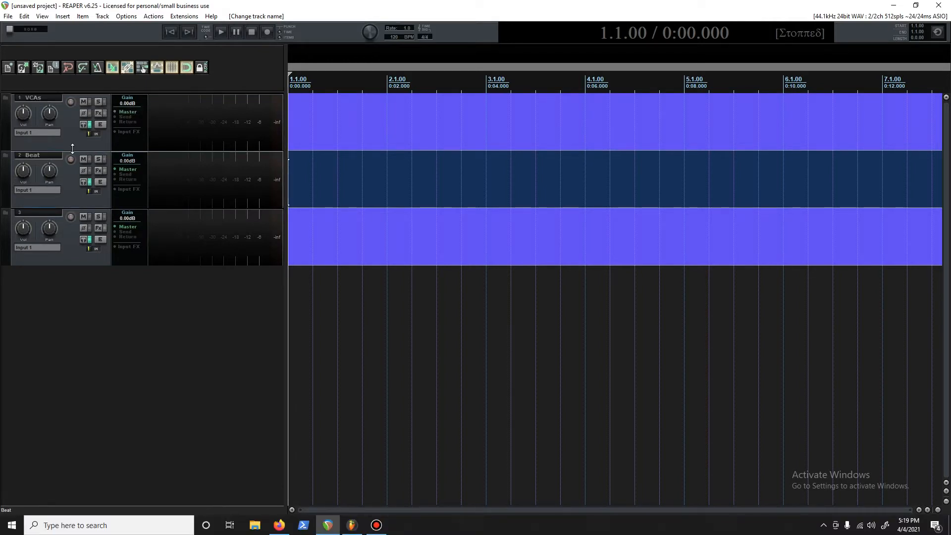
double_click(34, 213)
type("Vocals")
key("Return")
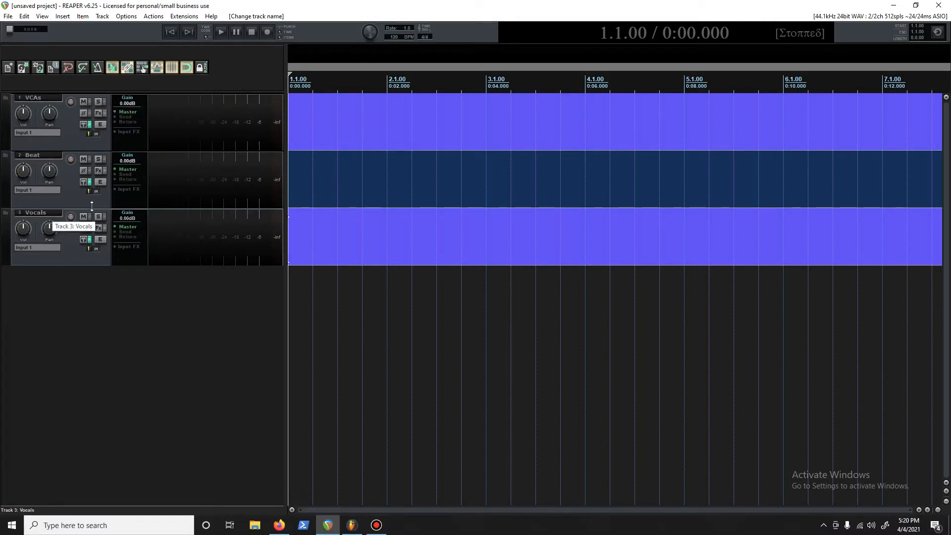
Step: Try selecting the three tracks individually and as a range, toggling Beat and Vocals in the selection
left_click(88, 204)
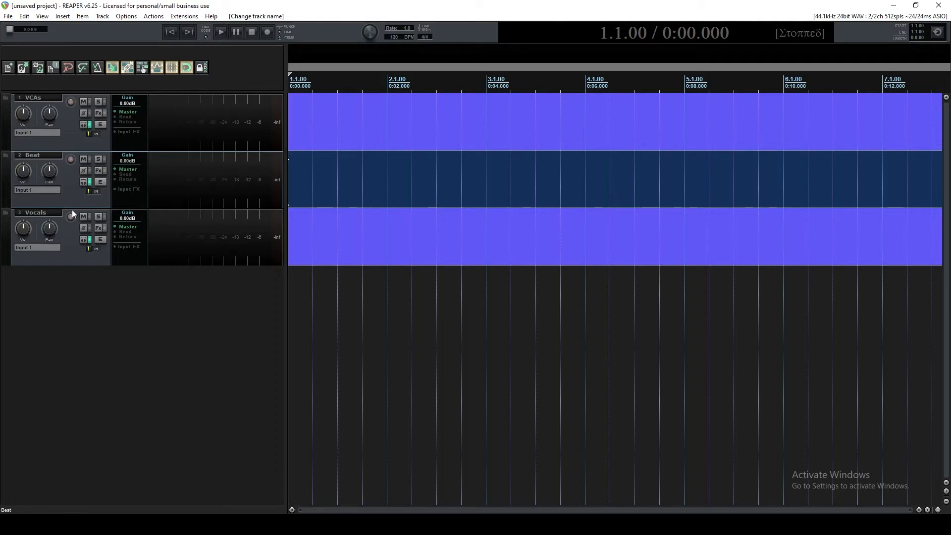
left_click(85, 253)
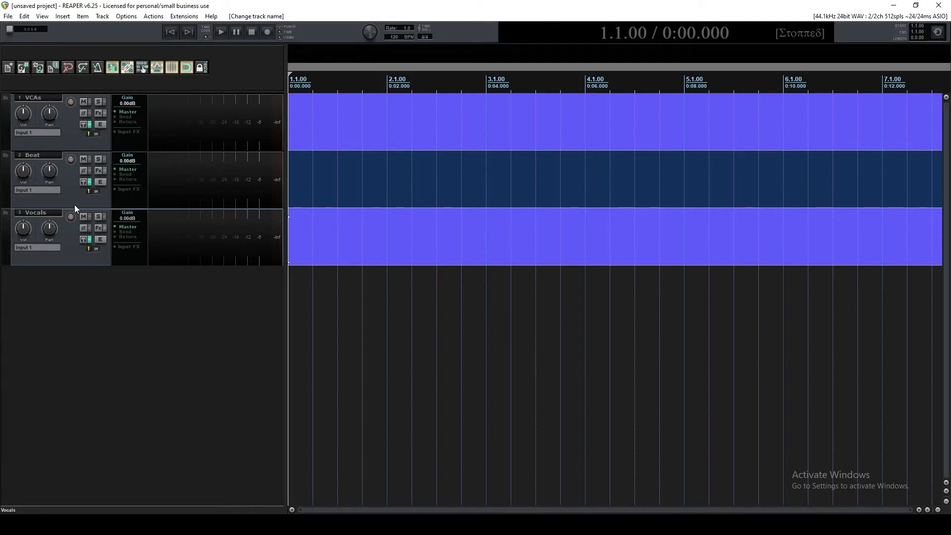
left_click(73, 134)
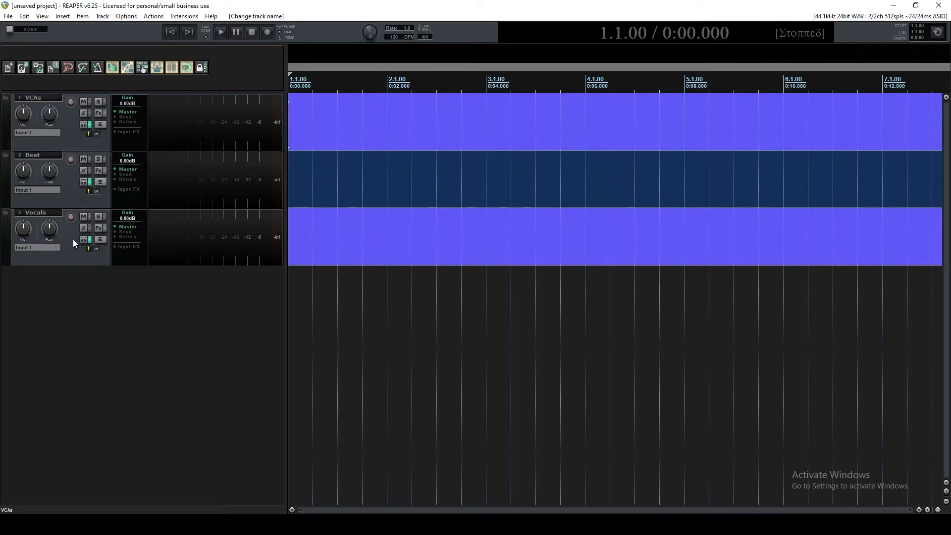
left_click(73, 240, "shift")
left_click(75, 165, "ctrl")
left_click(69, 184, "ctrl")
left_click(71, 225, "ctrl")
Step: Apply the Spacer 1 track panel layout to the VCAs, Beat and Vocals tracks together
left_click(73, 133)
left_click(77, 257, "shift")
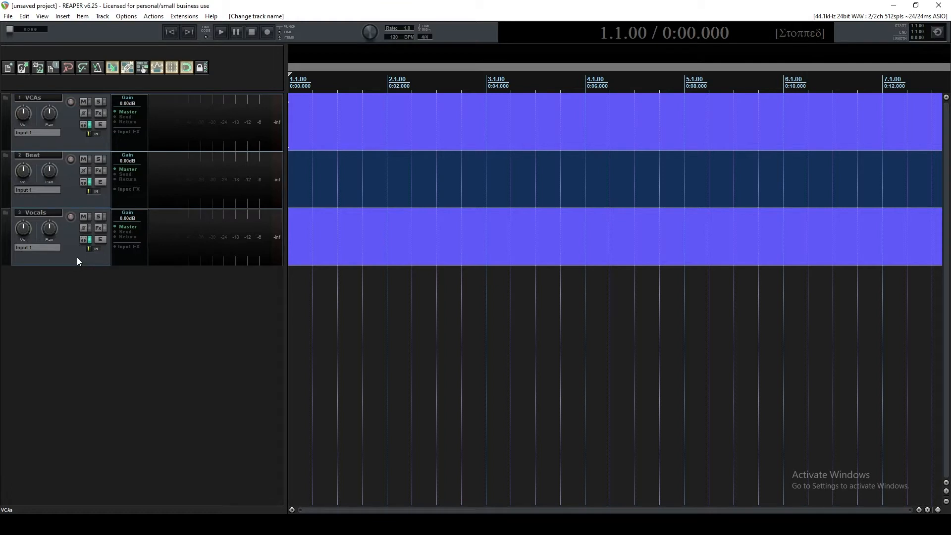
right_click(79, 141)
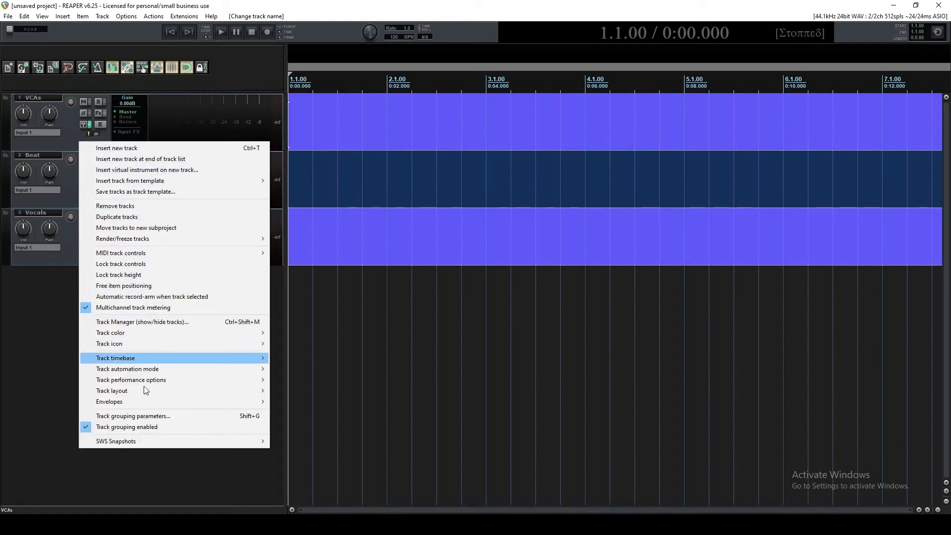
mouse_move(145, 392)
mouse_move(317, 411)
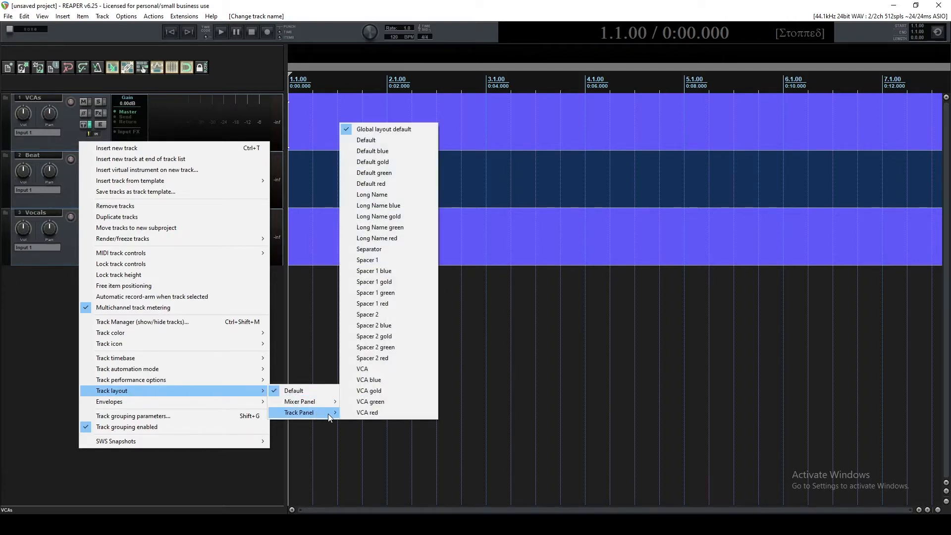
left_click(381, 260)
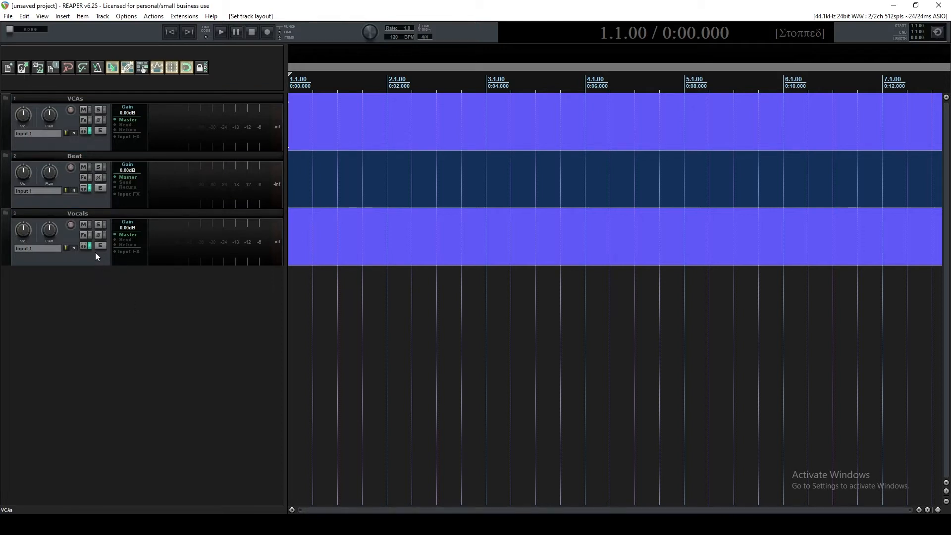
Step: Insert six tracks between the Beat and Vocals tracks
left_click(63, 18)
left_click(102, 188)
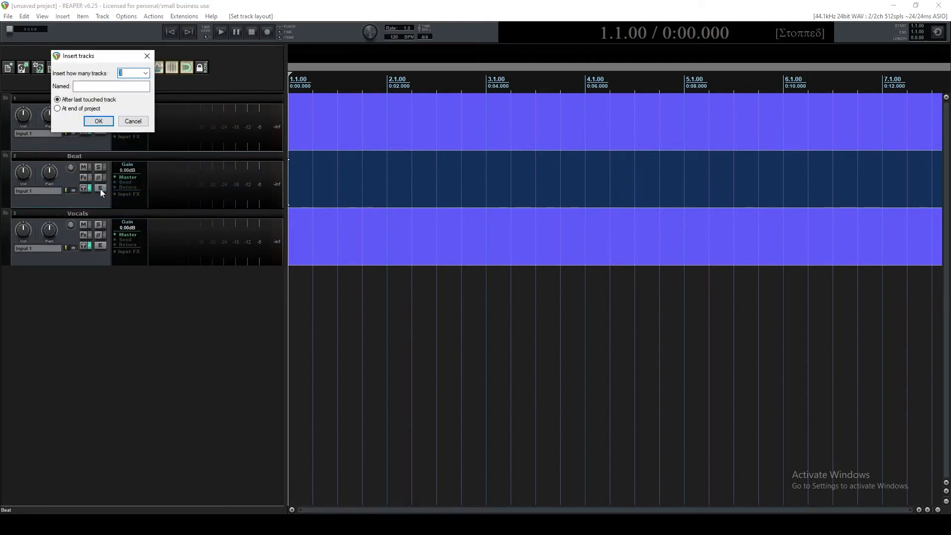
type("66")
key("Return")
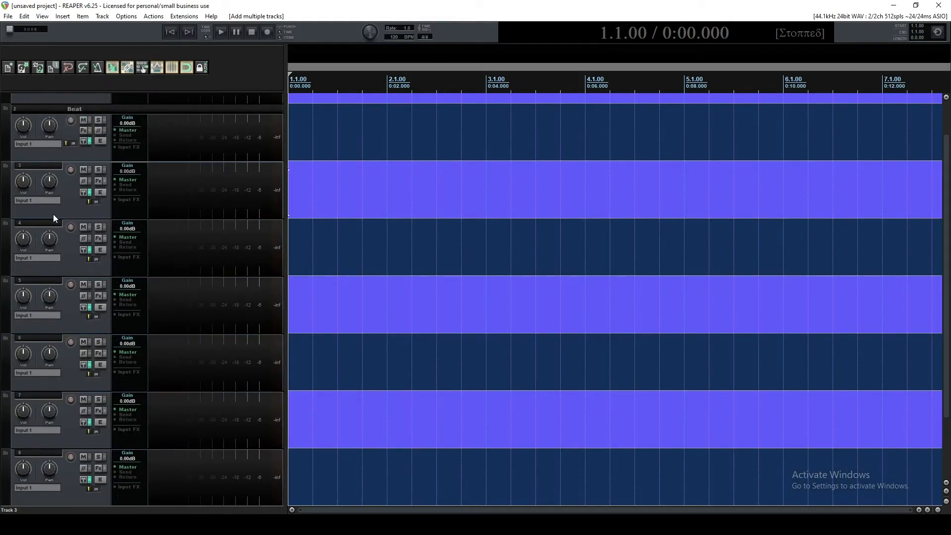
Step: Make Beat a folder track and set track 8 as the last track in that folder
left_click(8, 111)
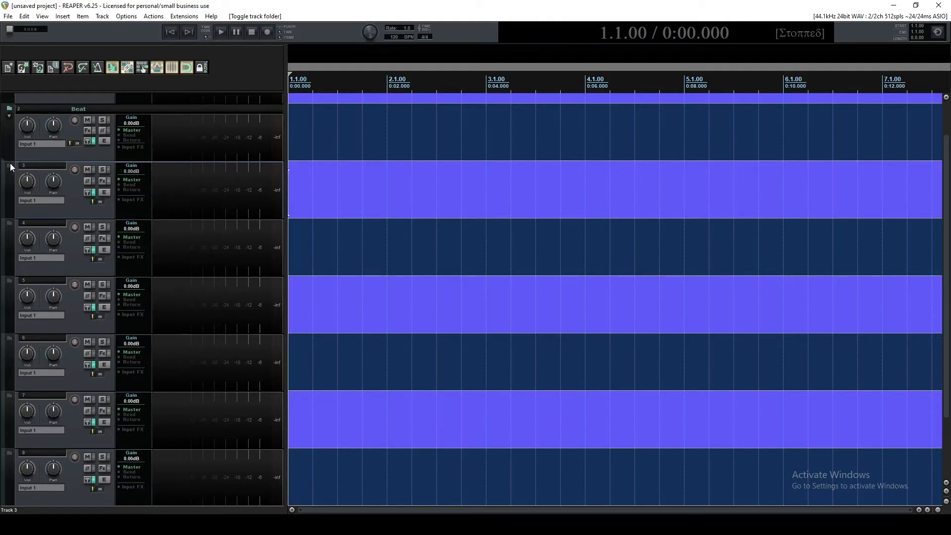
scroll(10, 162, "down", 3)
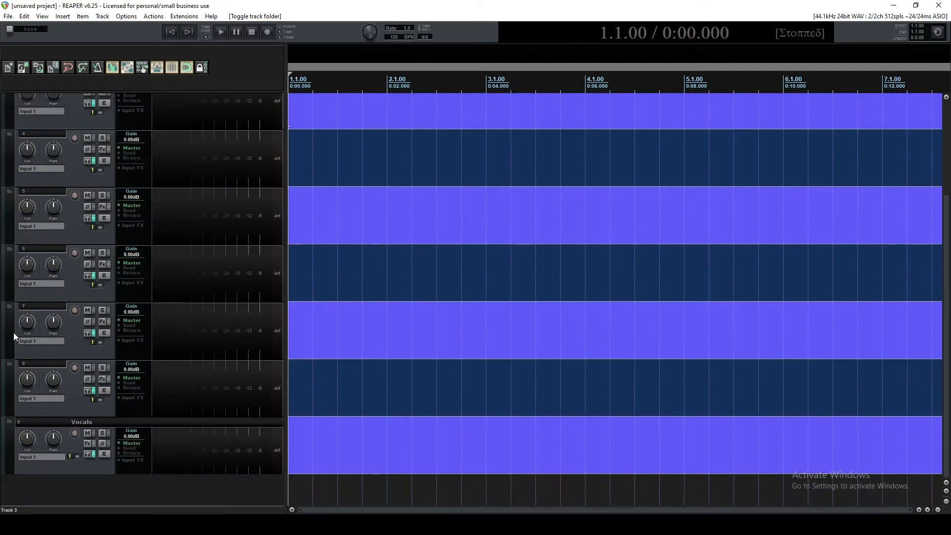
left_click(11, 365)
left_click(14, 364)
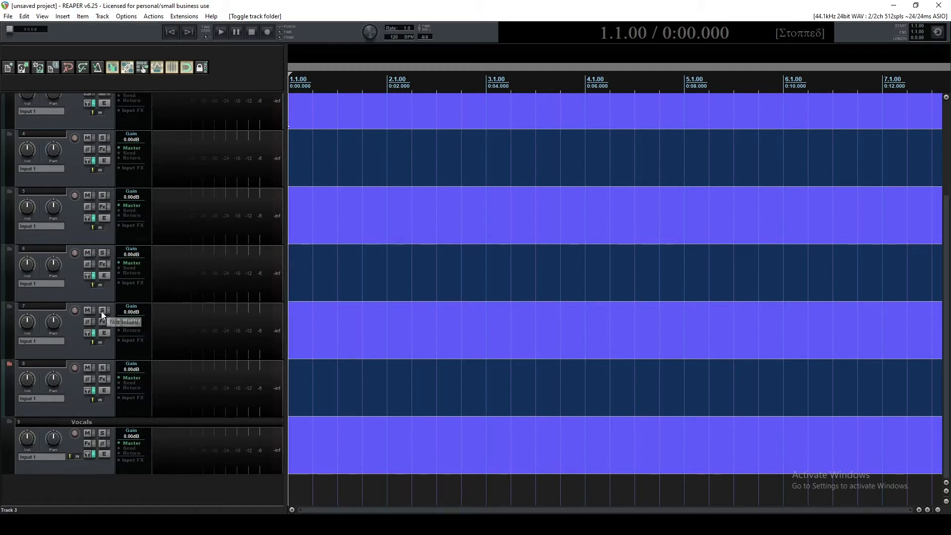
Step: Name the first three tracks inside the Beat folder Drums, IFX and Sends
scroll(101, 311, "up", 2)
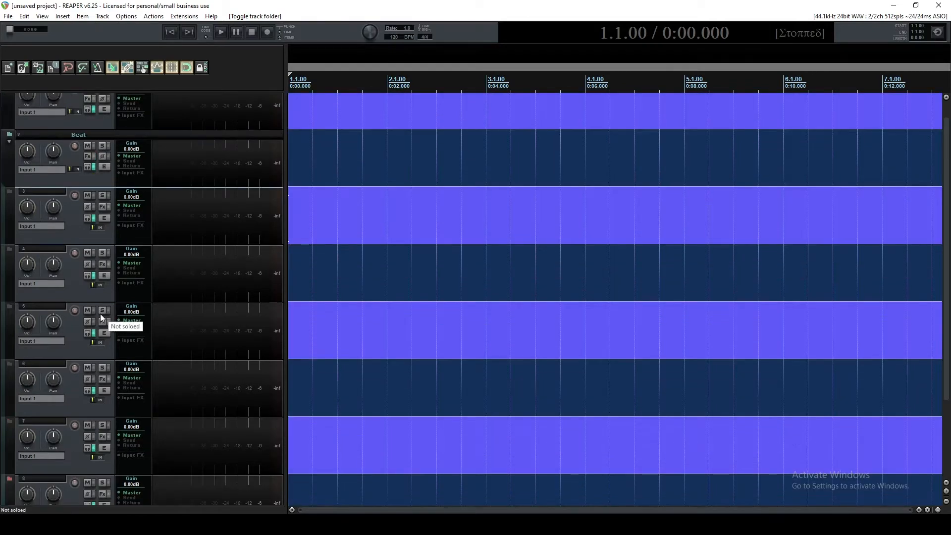
double_click(47, 192)
type("Drums")
key("Return")
double_click(41, 247)
type("IFX")
double_click(44, 306)
type("Sends")
key("Return")
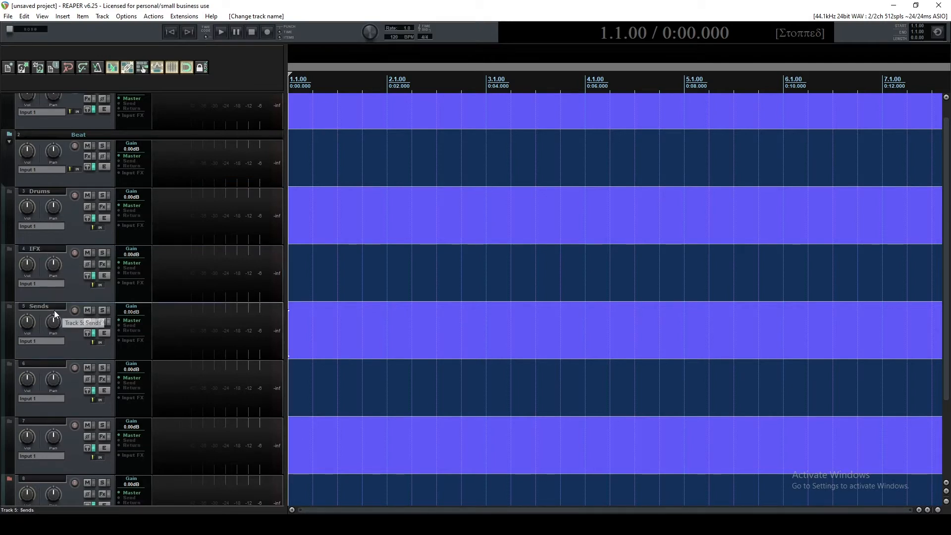
Step: Apply the Spacer 1 track panel layout to the Drums, IFX and Sends tracks
right_click(77, 233)
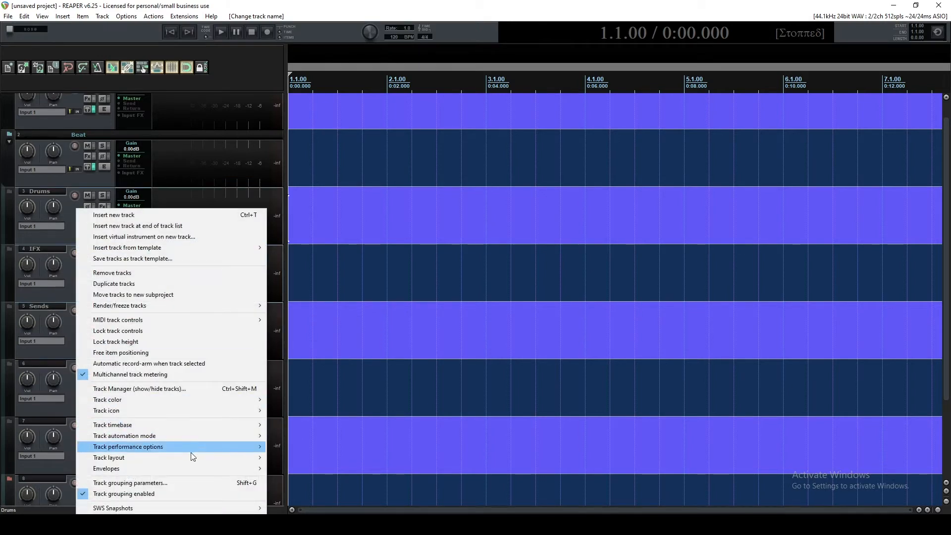
mouse_move(199, 458)
mouse_move(302, 479)
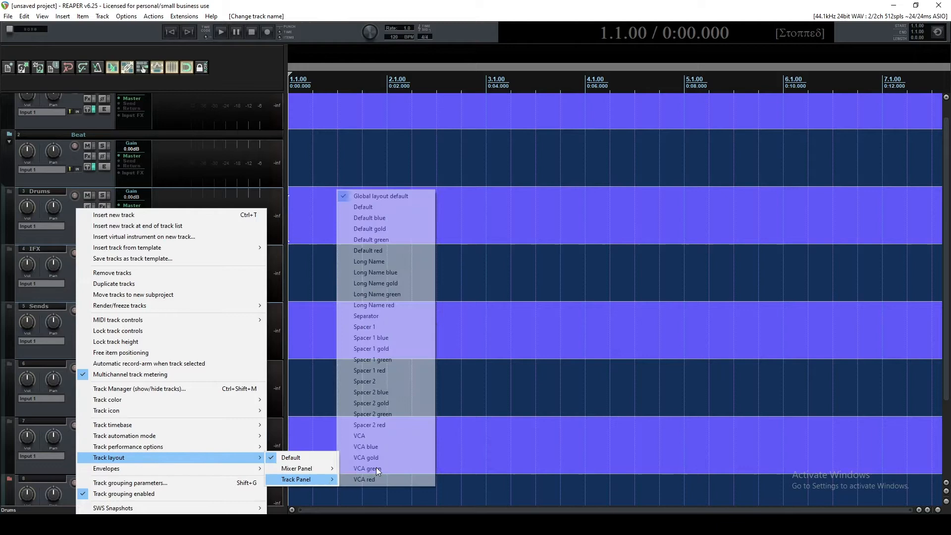
left_click(388, 329)
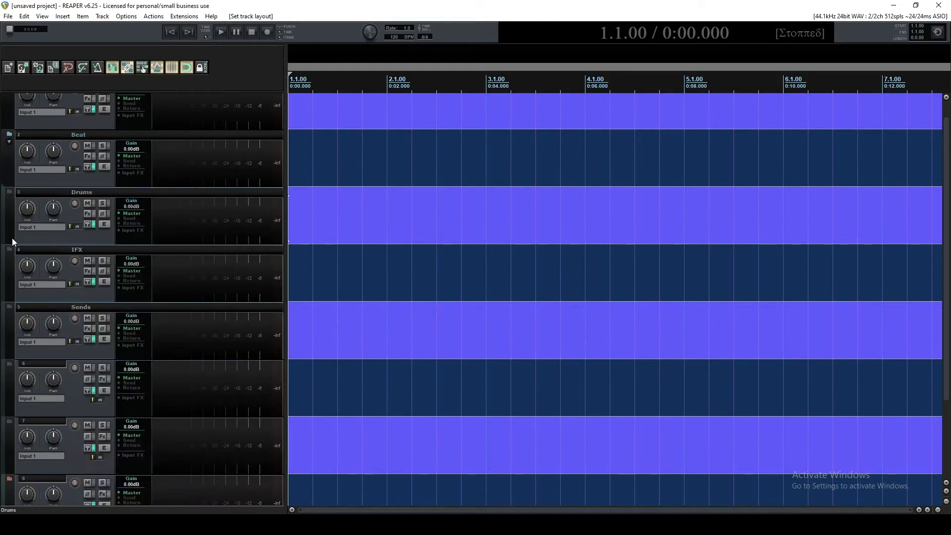
Step: Make Drums a folder and move an unnamed track directly below it as the folder's last track
left_click(9, 191)
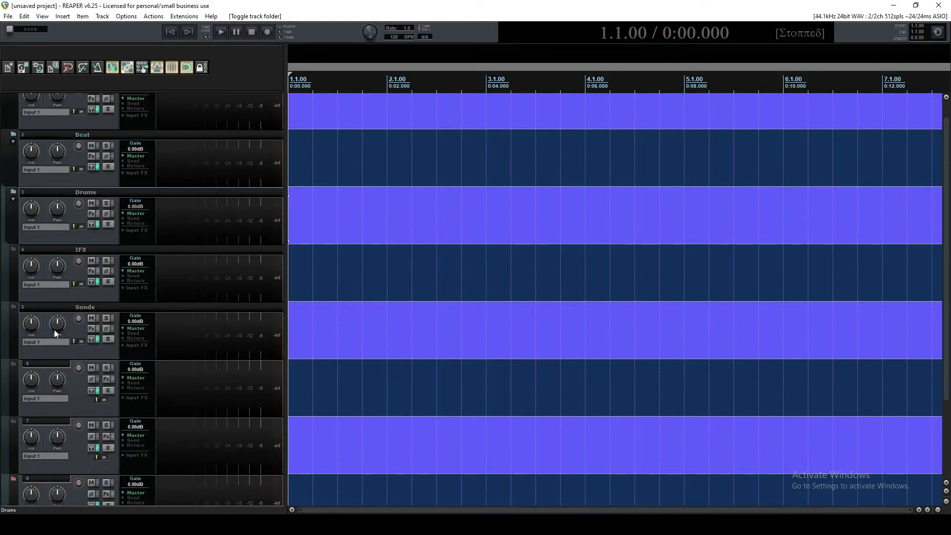
left_click_drag(82, 410, 26, 264)
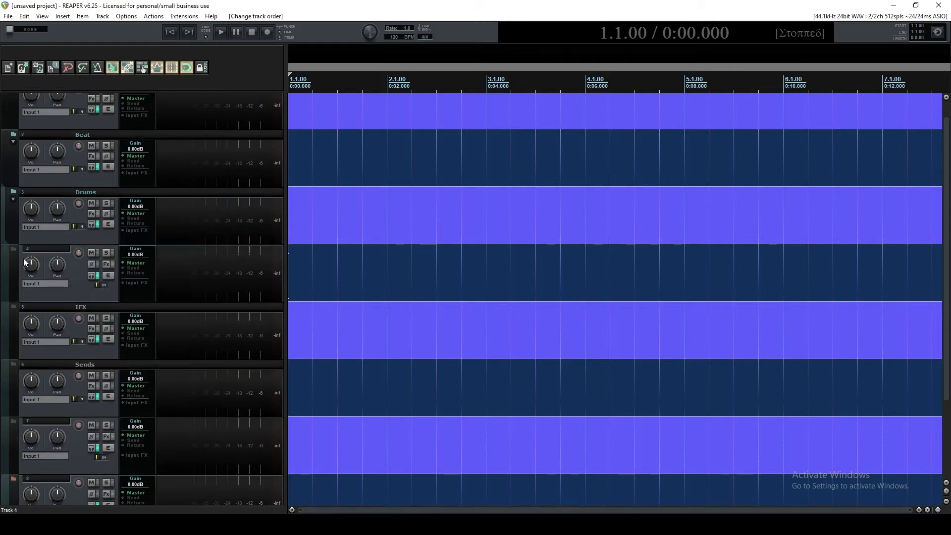
left_click(15, 249)
Step: Move an unnamed track directly below IFX, make IFX a folder and set the moved track as its last
left_click_drag(68, 424, 109, 360)
left_click(14, 306)
left_click(14, 364)
Step: Make Sends a folder containing the unnamed track below it, and move the Vocals track out of the Beat folder
scroll(33, 394, "down", 1)
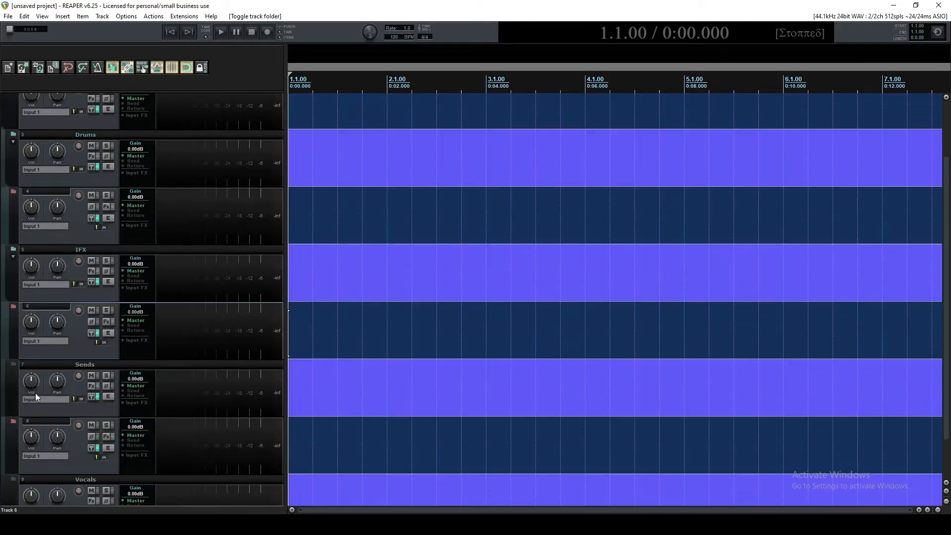
left_click(13, 365)
scroll(99, 421, "down", 1)
left_click_drag(70, 447, 127, 408)
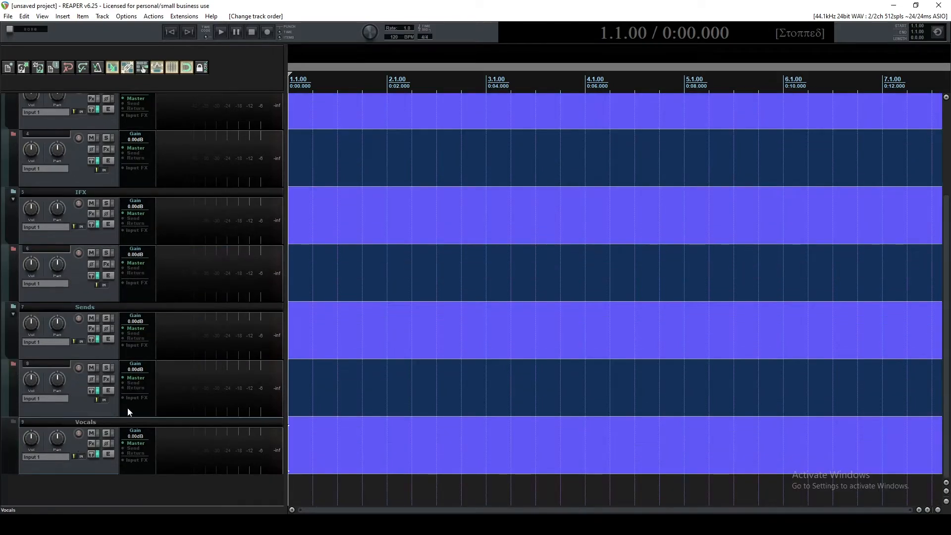
Step: Set the track colour of Drums and the unnamed track inside it to blue
scroll(126, 406, "up", 2)
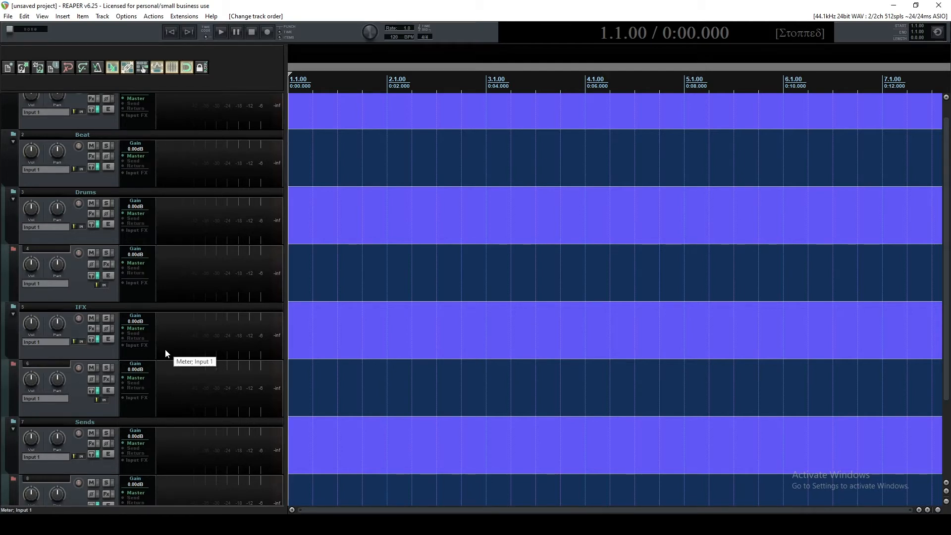
scroll(163, 352, "down", 1)
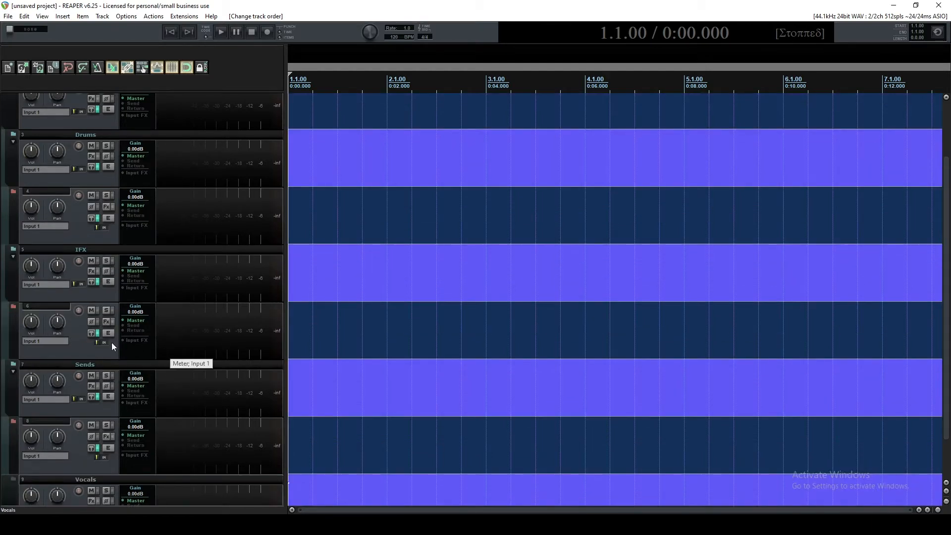
left_click(81, 177)
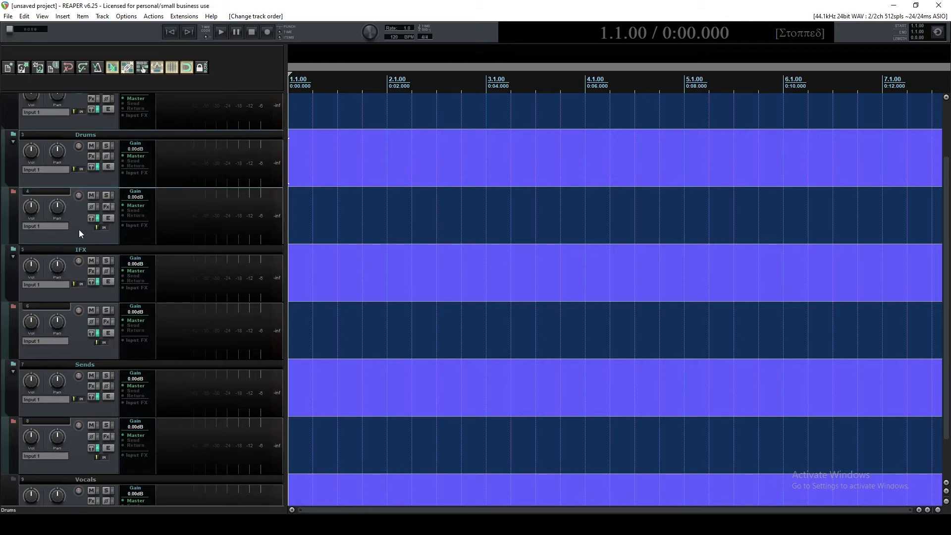
right_click(86, 180)
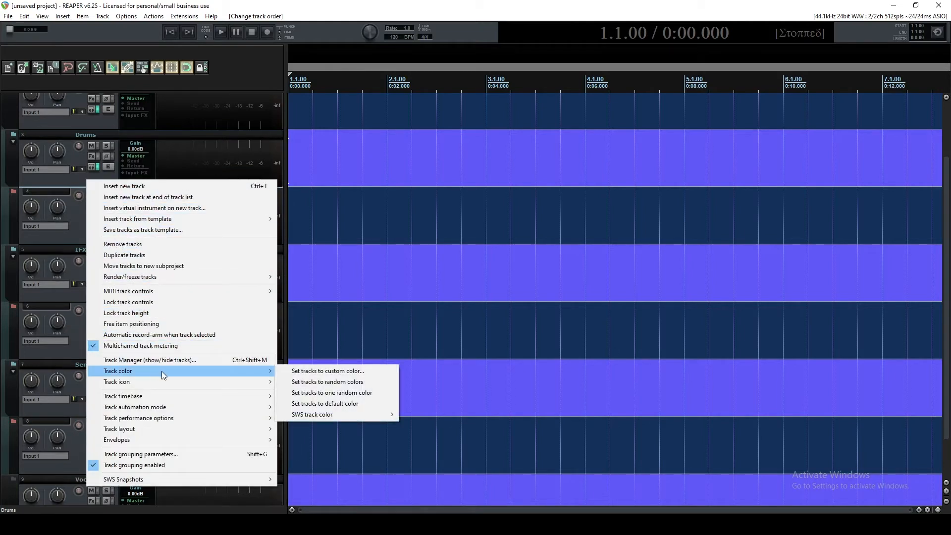
mouse_move(267, 371)
left_click(322, 371)
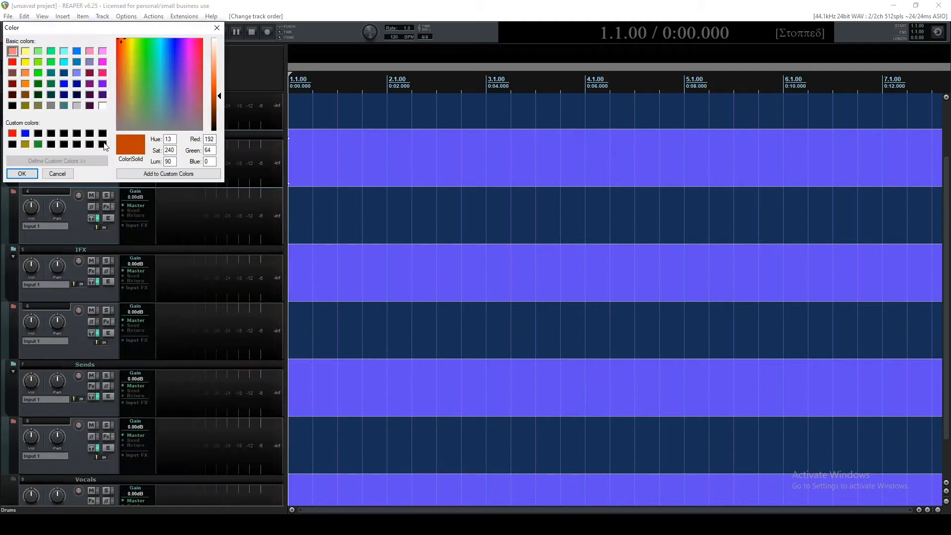
left_click(64, 84)
left_click(22, 171)
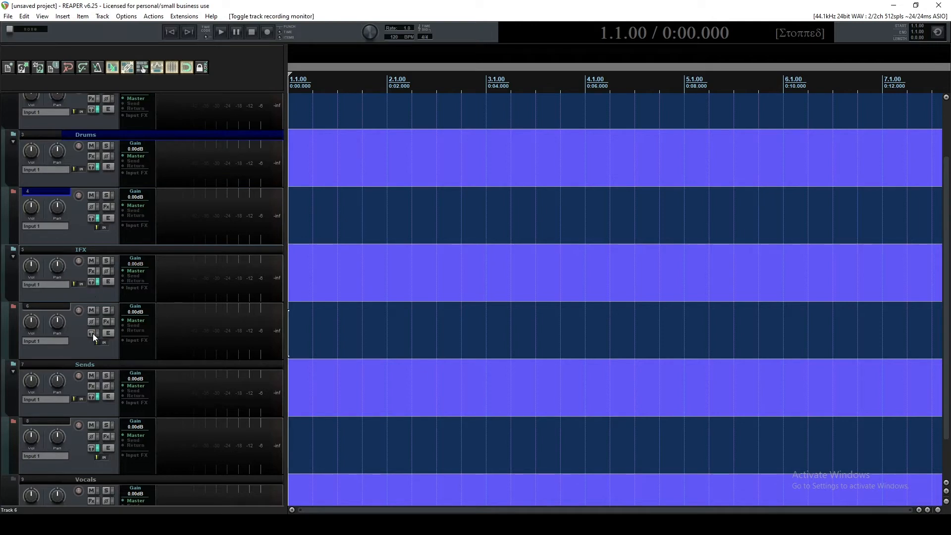
Step: Set the track colour of IFX and the unnamed track inside it to yellow
left_click(75, 345, "ctrl")
right_click(99, 289)
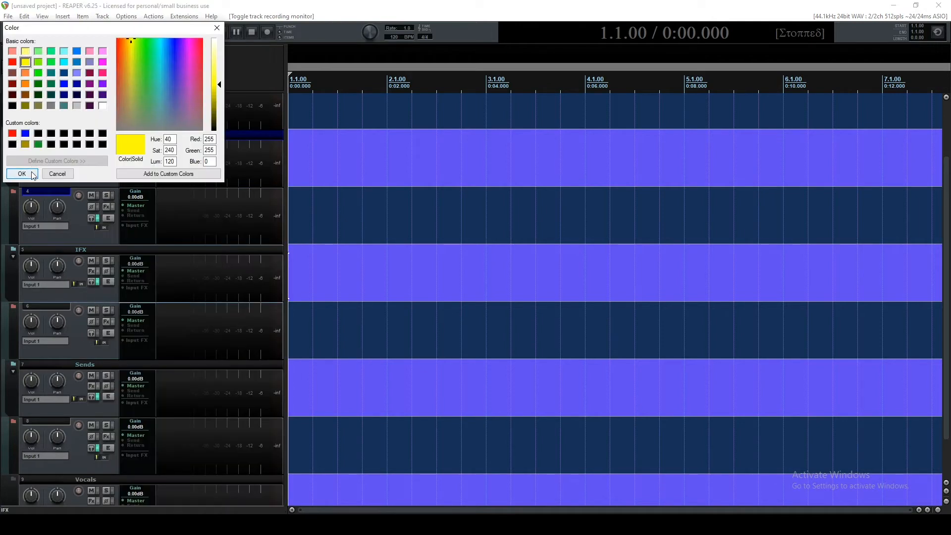
left_click(32, 174)
Step: Set the track colour of Sends and its unnamed child track to dark purple, red 64, green 0, blue 128
left_click(96, 409)
left_click(86, 460, "ctrl")
right_click(86, 460)
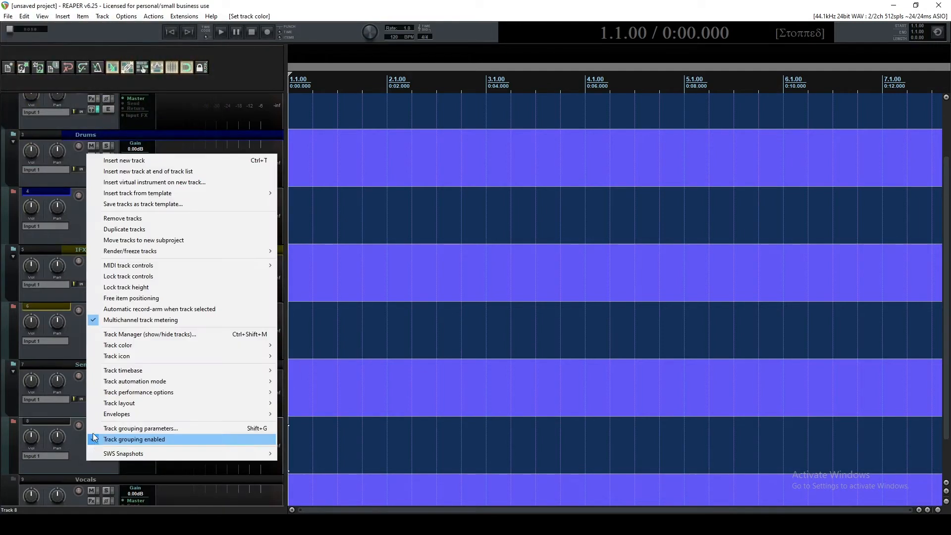
right_click(94, 408)
mouse_move(235, 291)
left_click(317, 292)
left_click(104, 101)
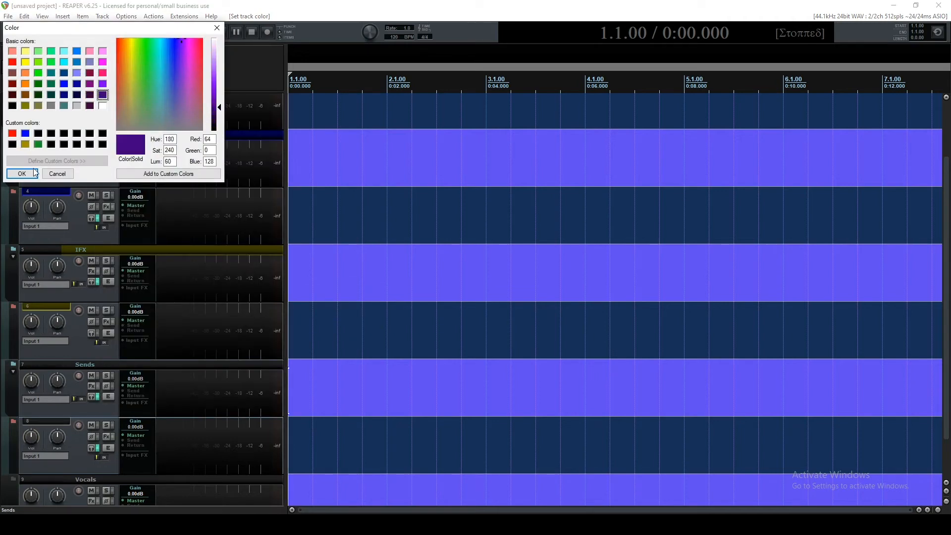
left_click(20, 173)
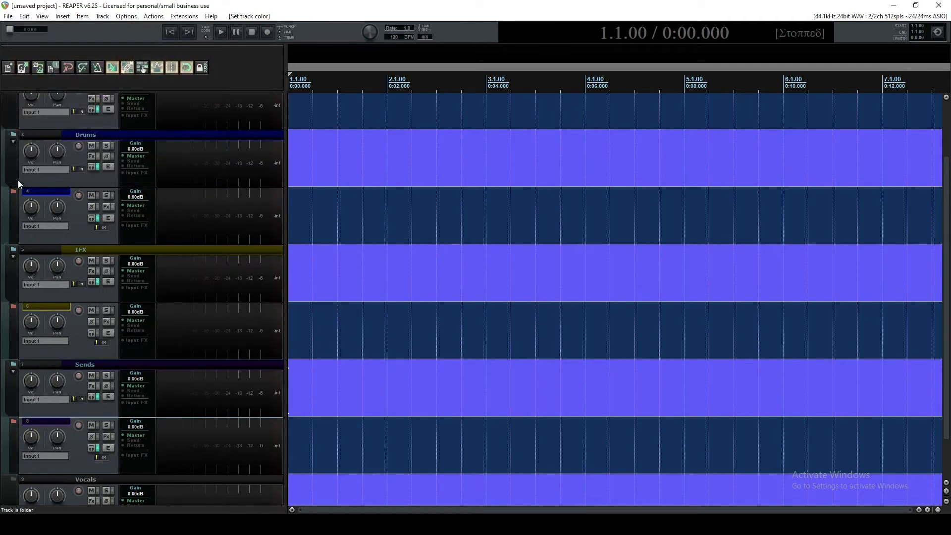
Step: Set the track timebase to Time for the unnamed tracks inside the Drums and IFX folders
right_click(76, 233)
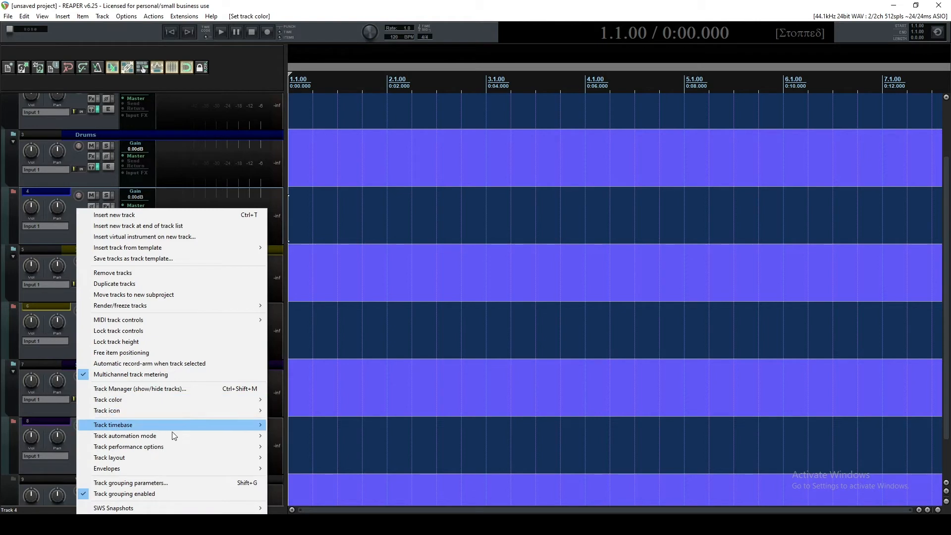
mouse_move(179, 424)
left_click(322, 436)
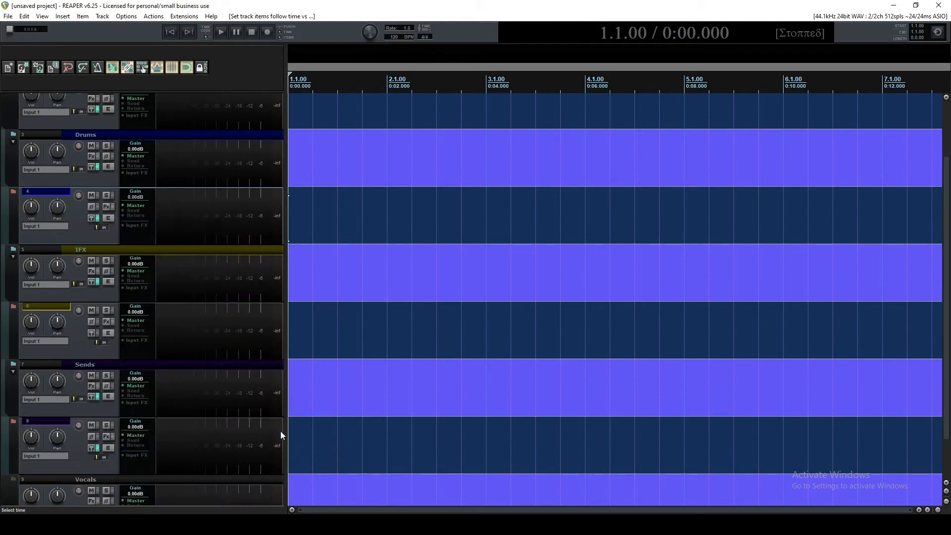
left_click(82, 339)
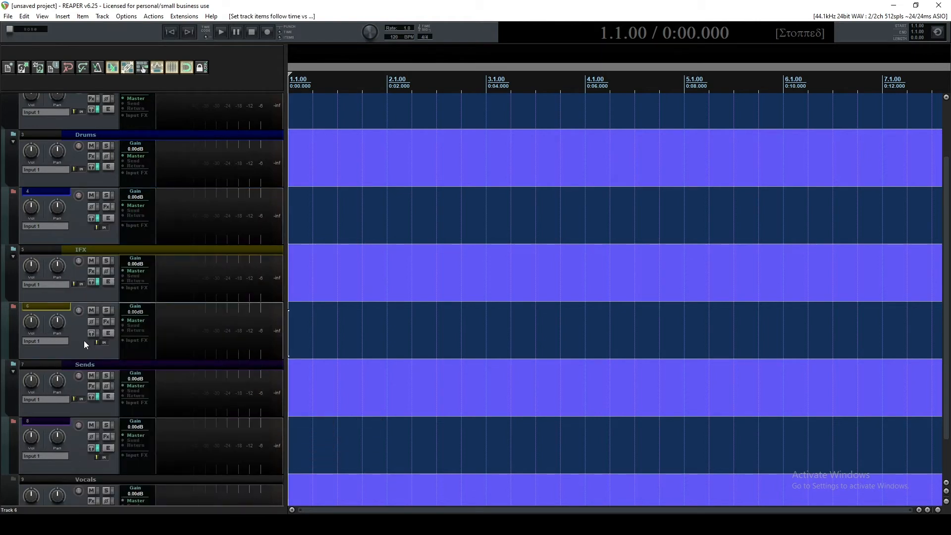
right_click(85, 341)
mouse_move(218, 248)
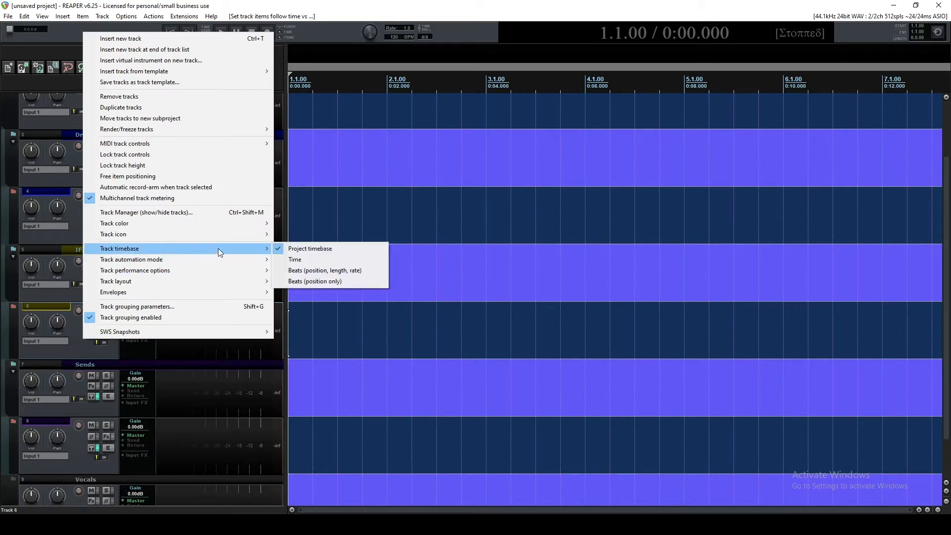
left_click(296, 260)
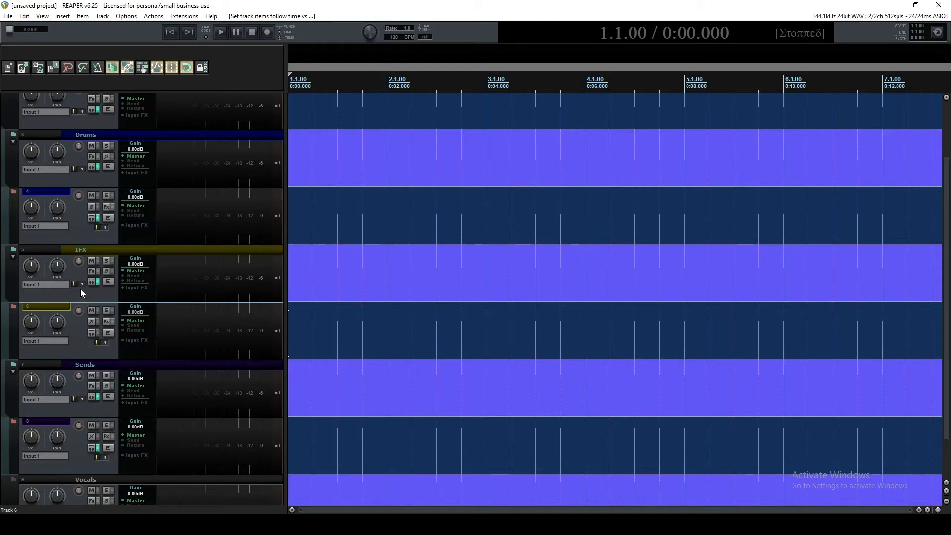
Step: Create a send from each unnamed track in Drums and IFX to the unnamed track in Sends
left_click(130, 211)
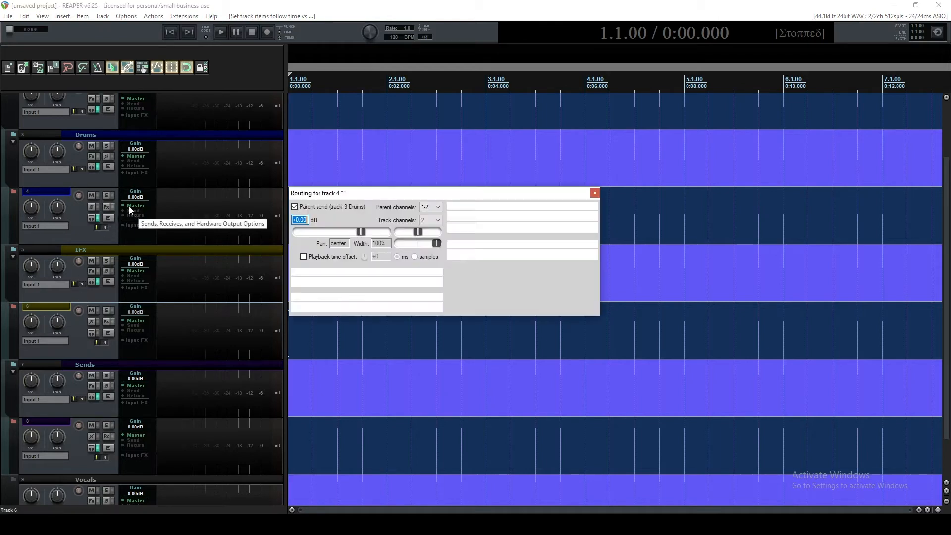
left_click(594, 194)
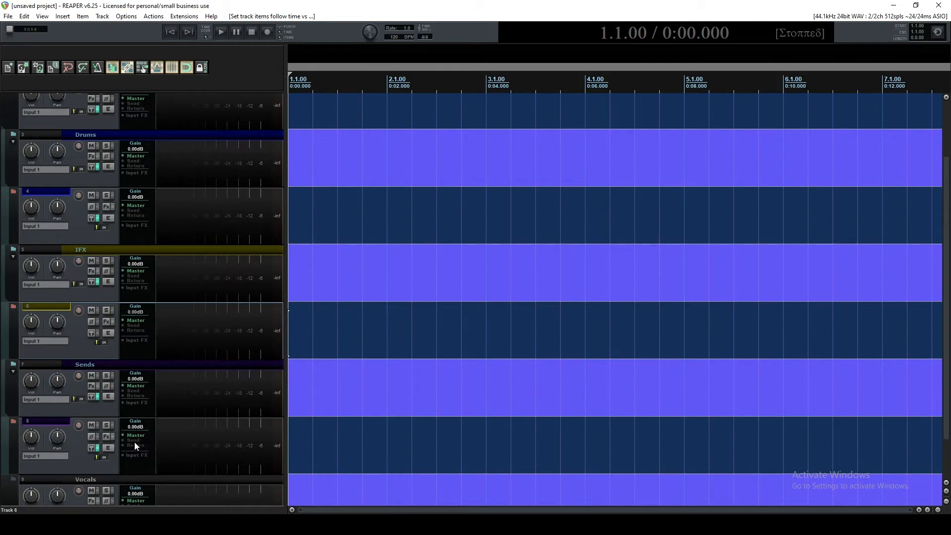
left_click_drag(135, 444, 134, 444)
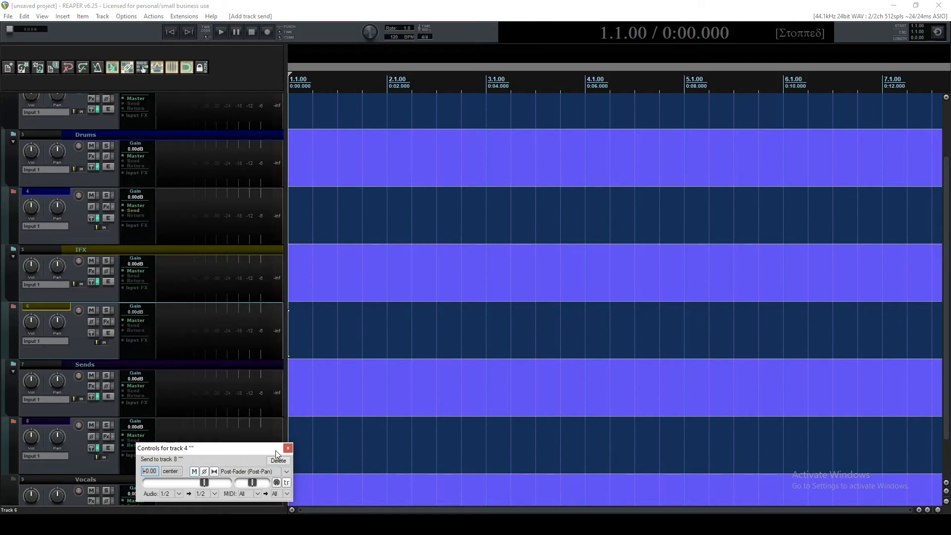
left_click(288, 449)
left_click_drag(135, 326, 141, 437)
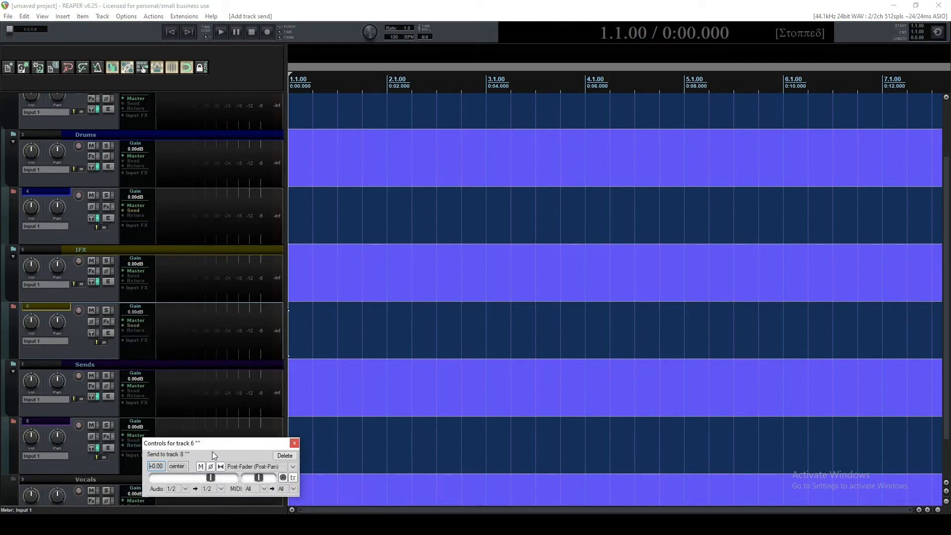
left_click(295, 443)
Step: Mute both receives in the routing of the unnamed track inside the Sends folder
left_click(144, 440)
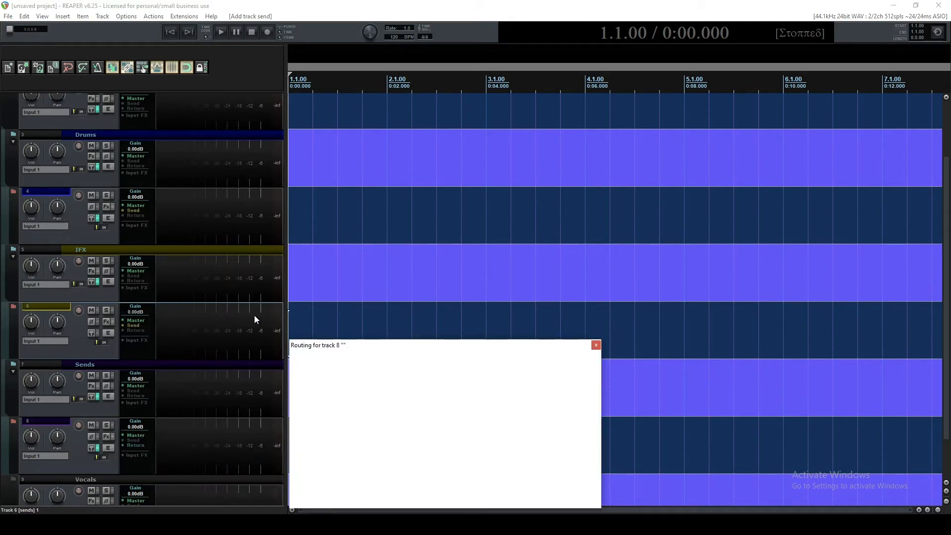
left_click(502, 430)
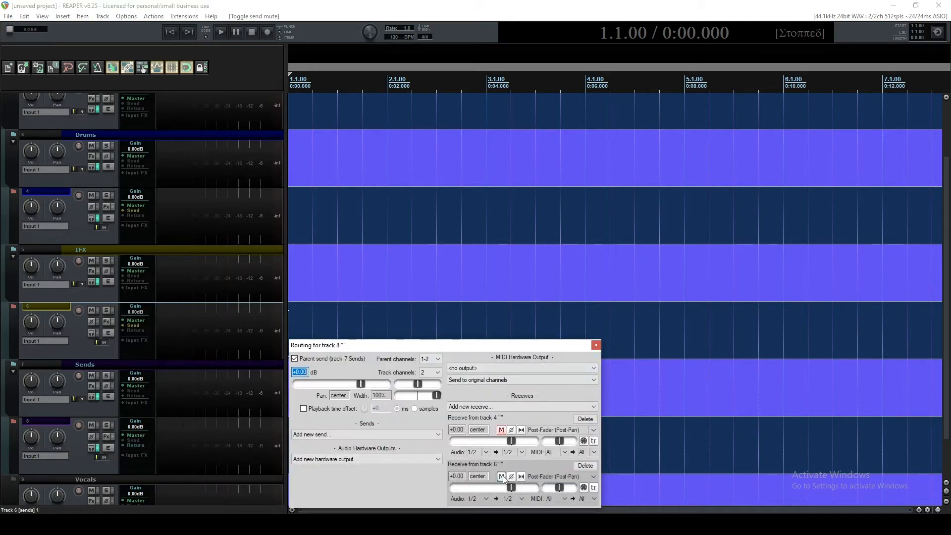
left_click(596, 345)
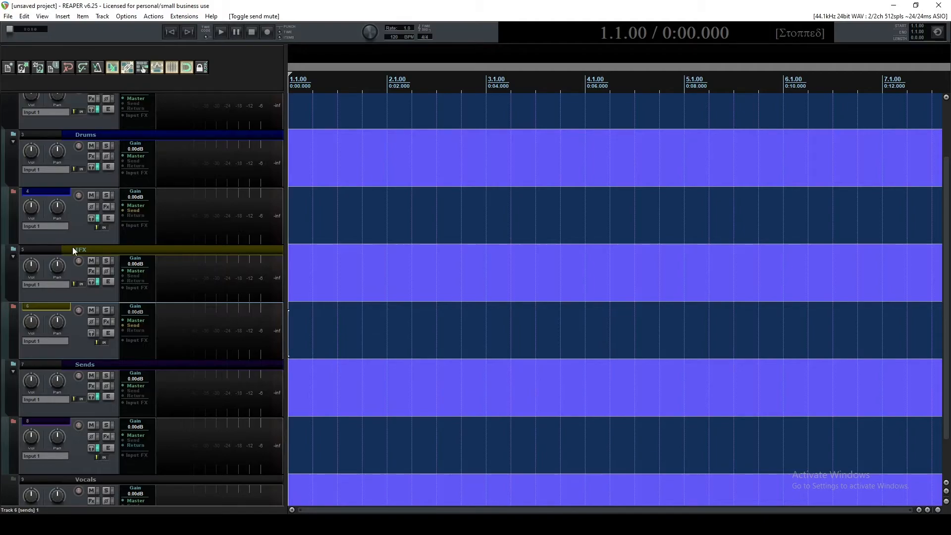
Step: Open the mixer and duplicate the unnamed tracks inside the IFX and Sends folders
key("ctrl+m")
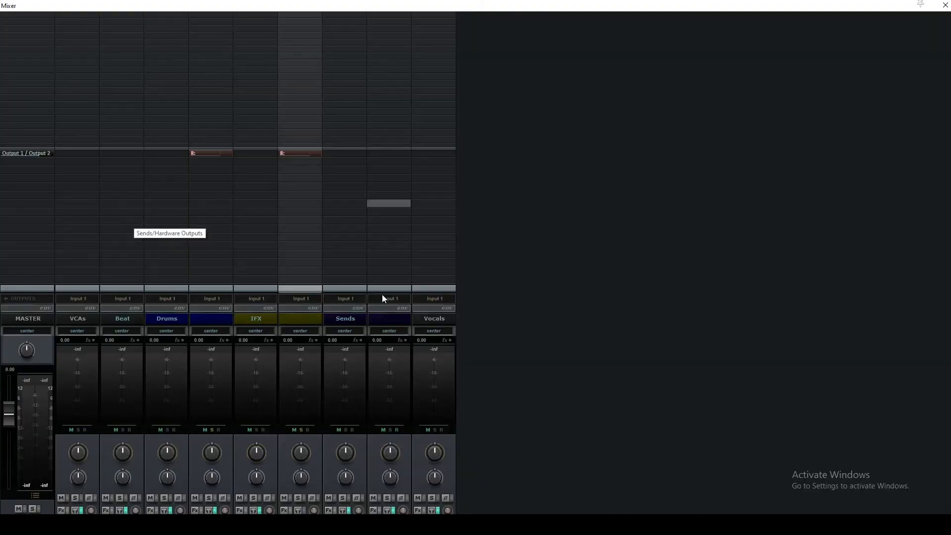
right_click(304, 287)
left_click(357, 284)
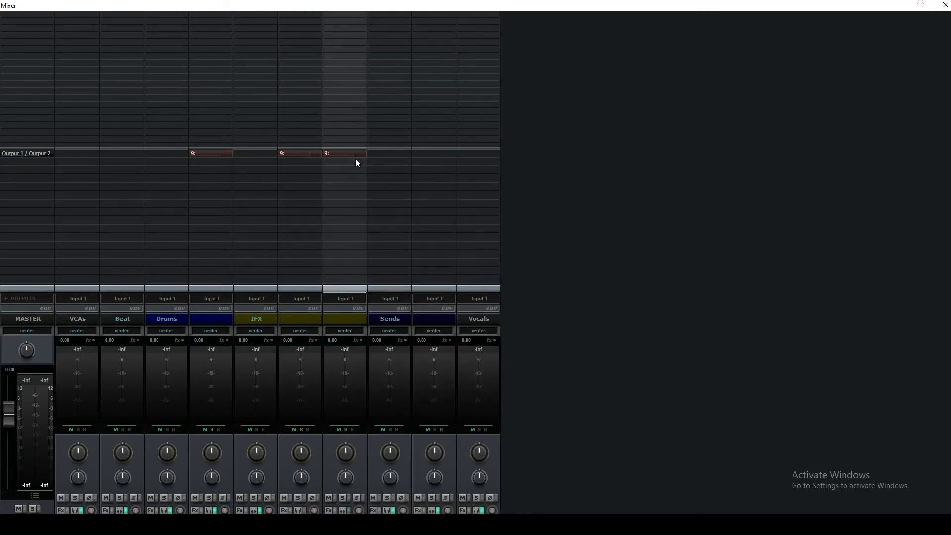
left_click(430, 287)
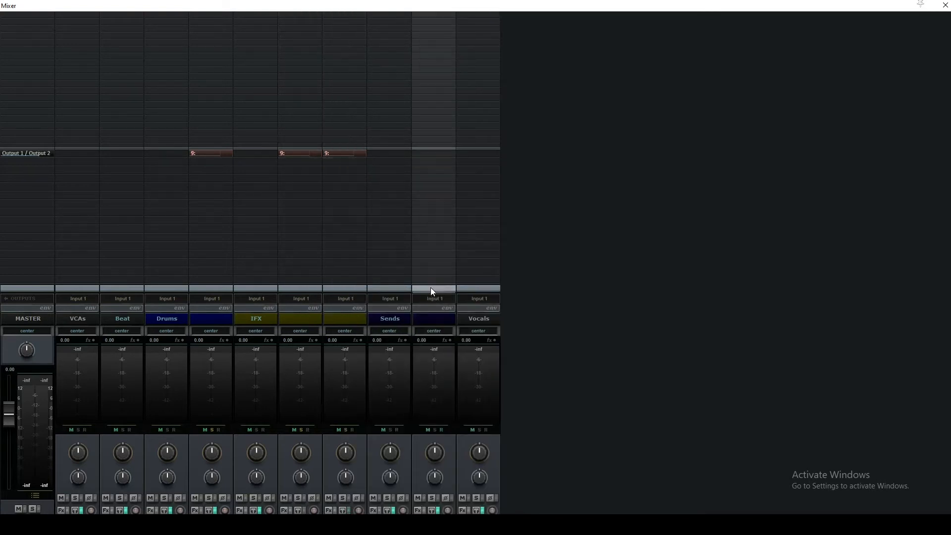
right_click(430, 287)
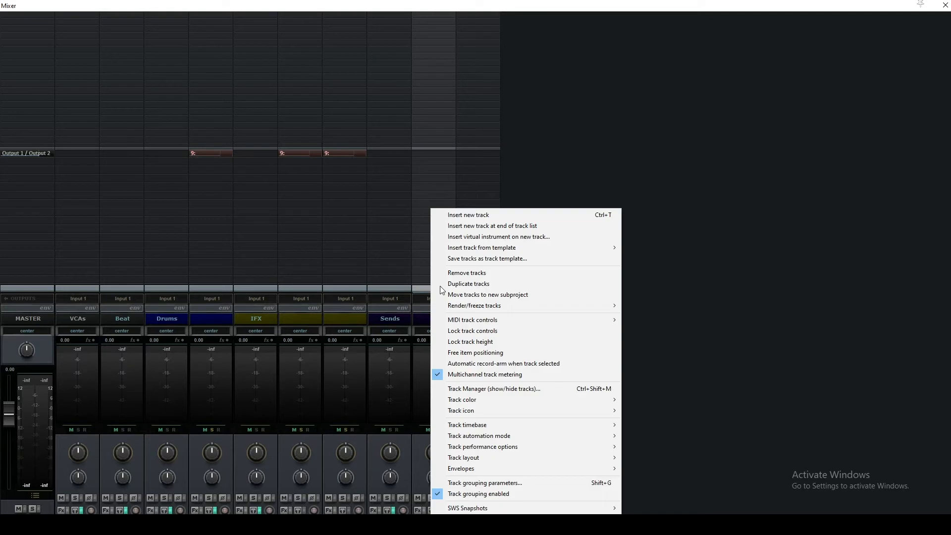
left_click(484, 285)
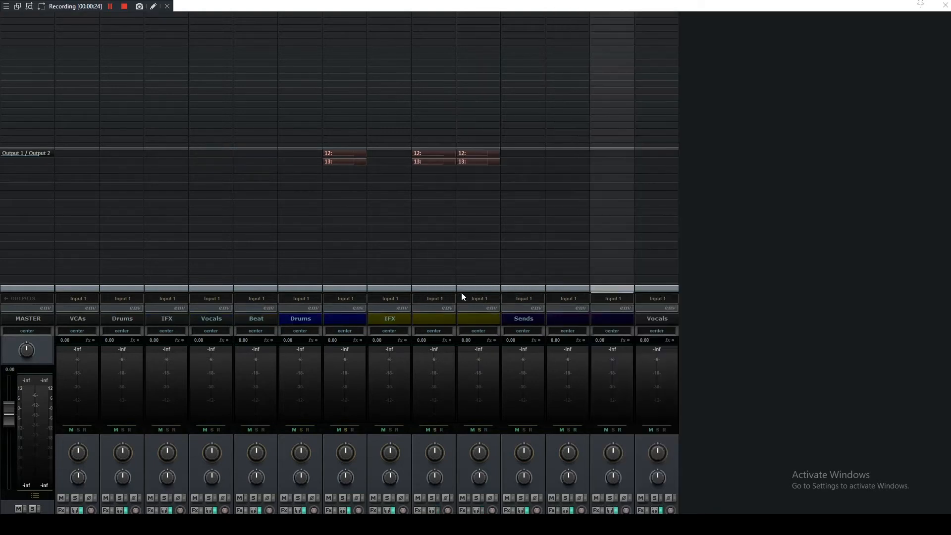
Step: Delete the duplicated tracks from the Sends and IFX folders
key("Delete")
left_click(478, 296)
key("Delete")
left_click(460, 291)
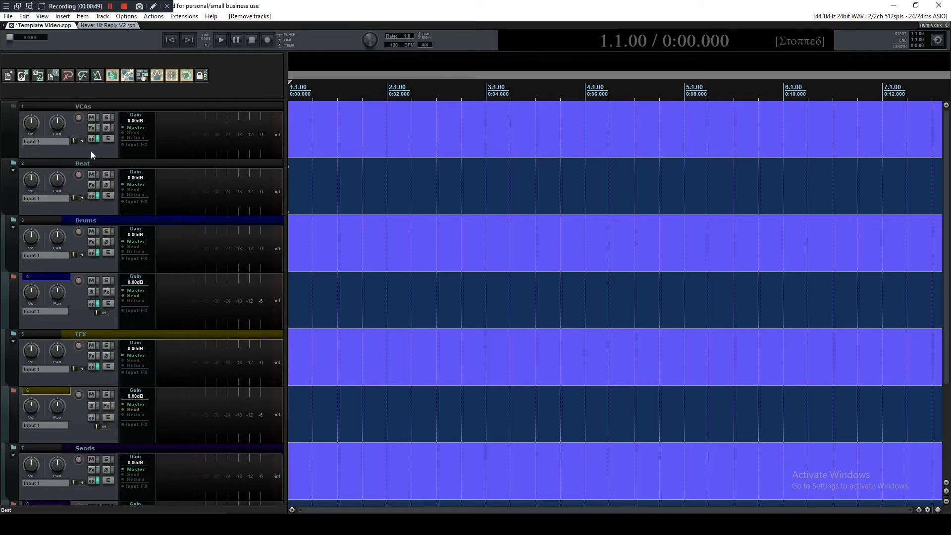
Step: Insert three new unnamed tracks directly below the VCAs track
left_click(91, 151)
left_click(62, 16)
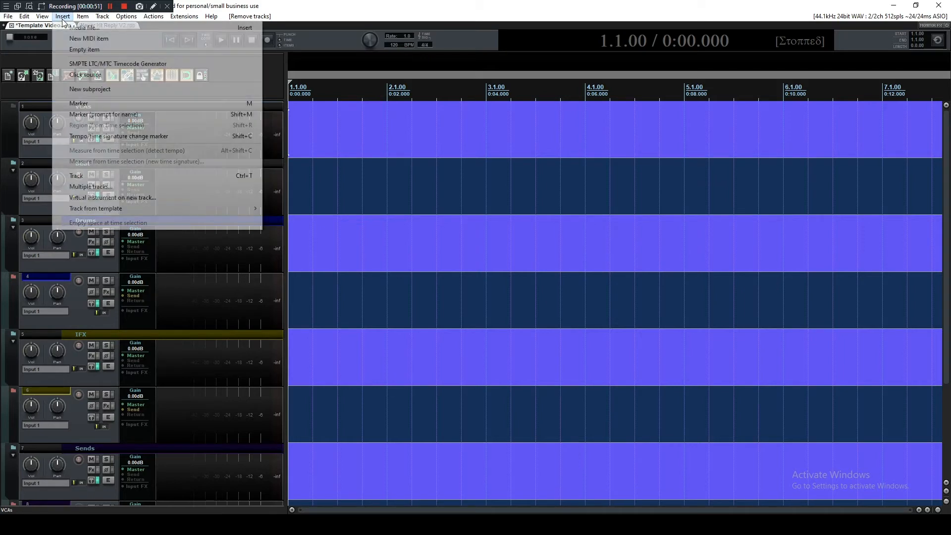
left_click(105, 185)
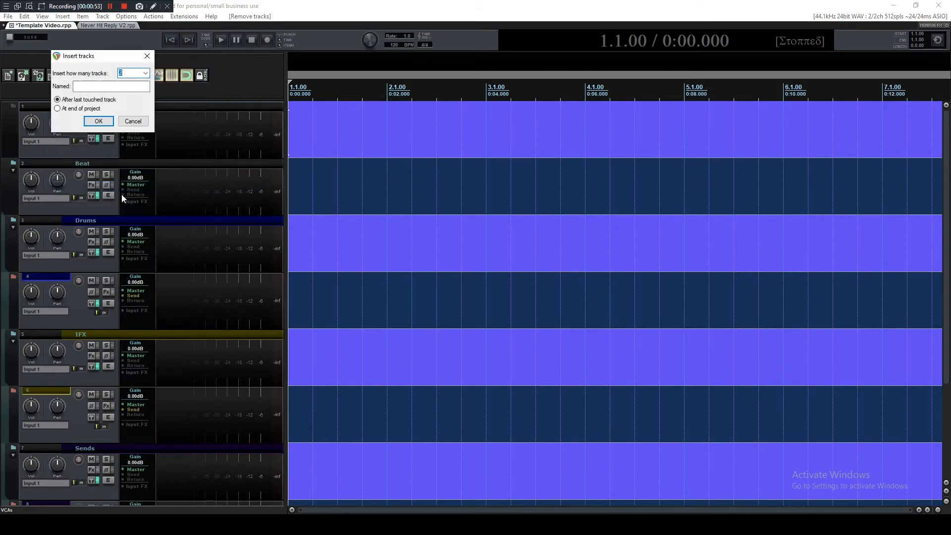
key("Return")
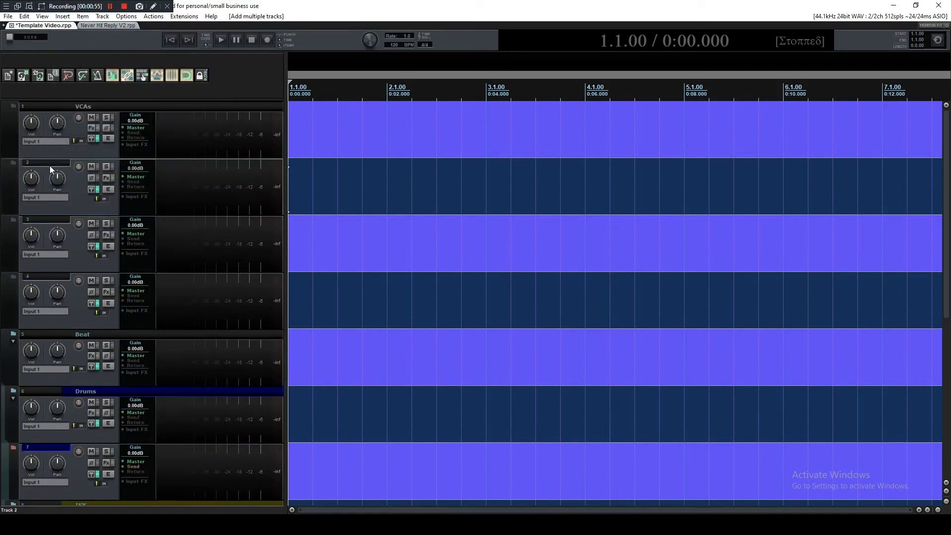
Step: Name the three tracks below VCAs Drums, IFX and Vocals, and make VCAs a folder with Vocals as its last track
double_click(48, 165)
type("Drums")
key("Return")
double_click(51, 219)
type("IFX")
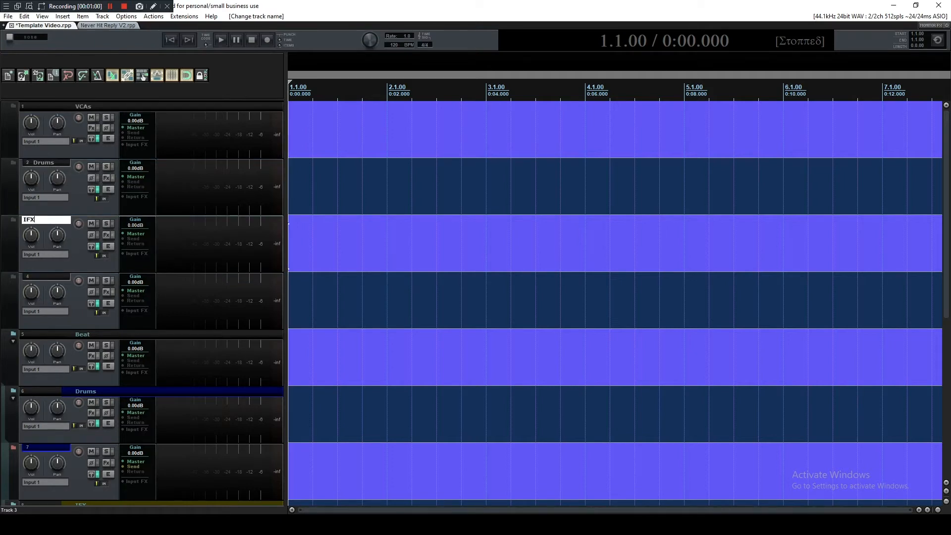
key("Return")
double_click(44, 277)
type("Vocals")
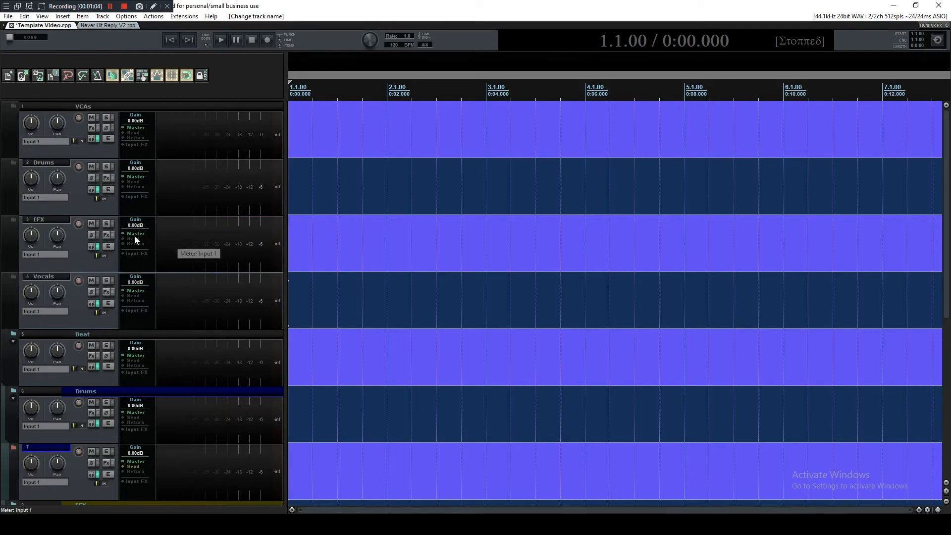
left_click(16, 105)
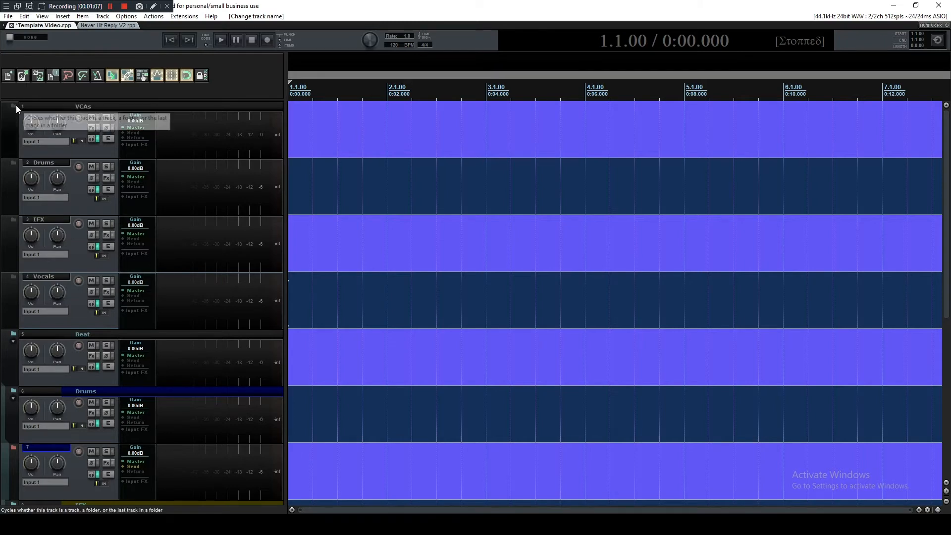
left_click(17, 276)
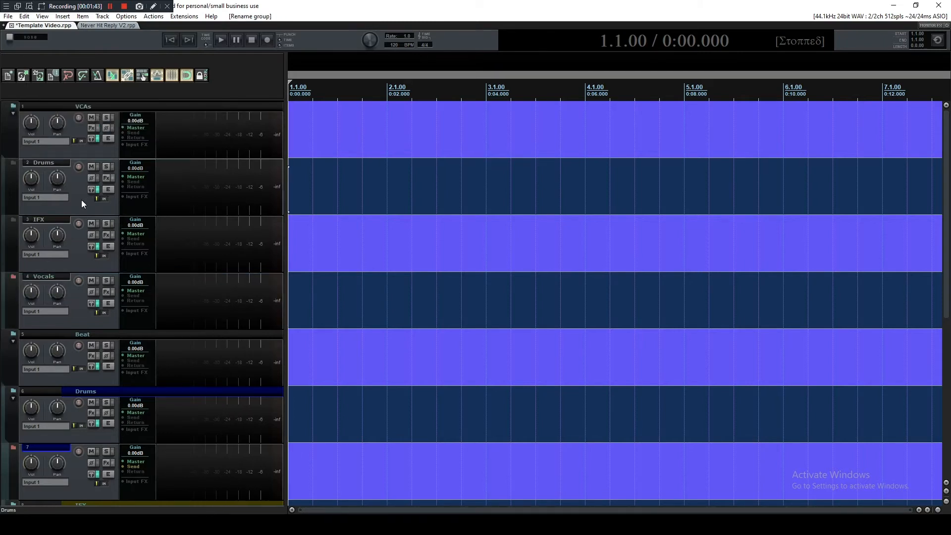
Step: Open the grouping parameters of the Drums track in the VCAs folder and rename Group 1 to Drums
right_click(82, 201)
left_click(198, 474)
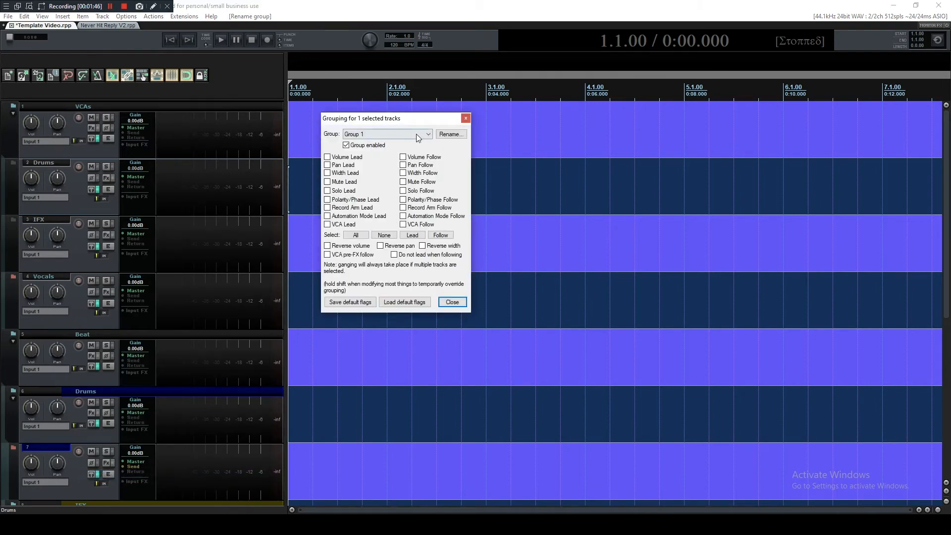
left_click(451, 134)
type("Drums")
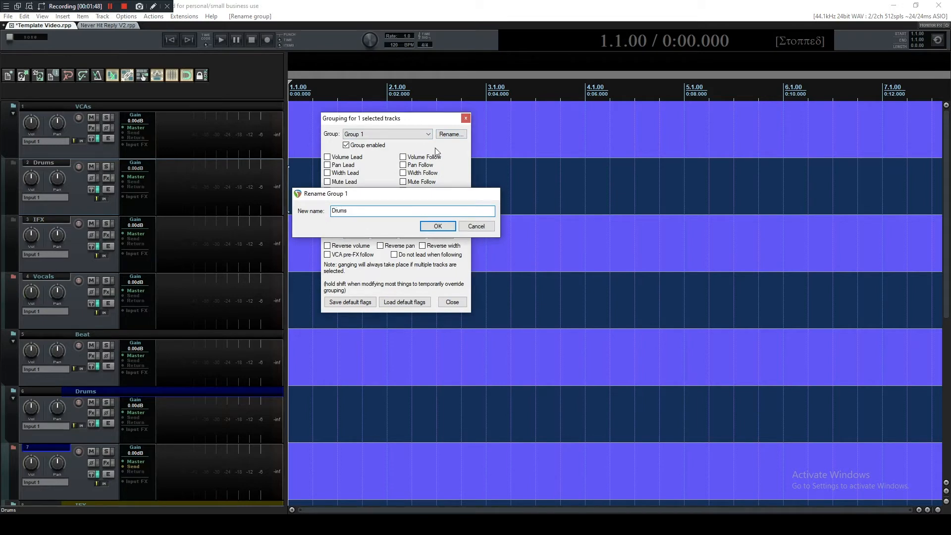
key("Return")
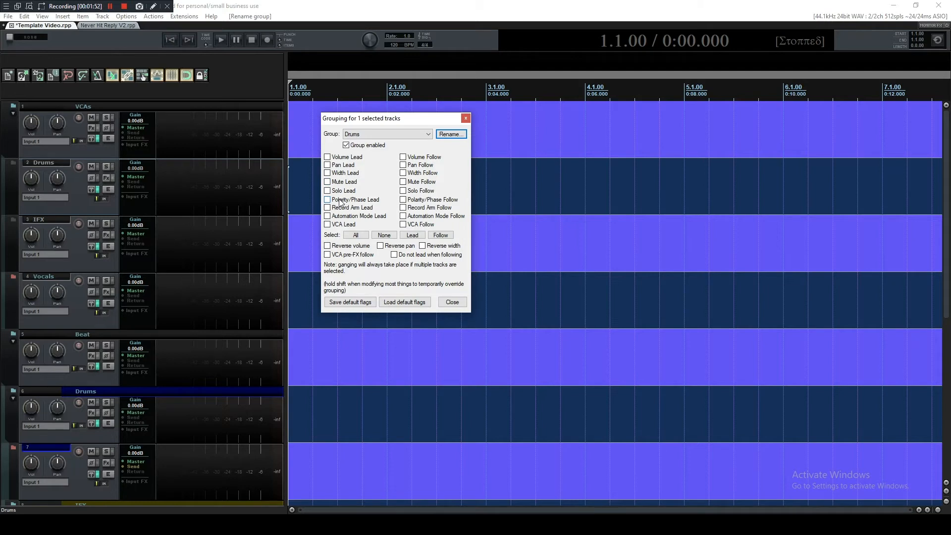
Step: Set the VCAs folder's Drums track as Mute Lead, Solo Lead and VCA Lead of the Drums group
left_click(327, 225)
left_click(328, 182)
left_click(327, 225)
left_click(327, 182)
left_click(327, 191)
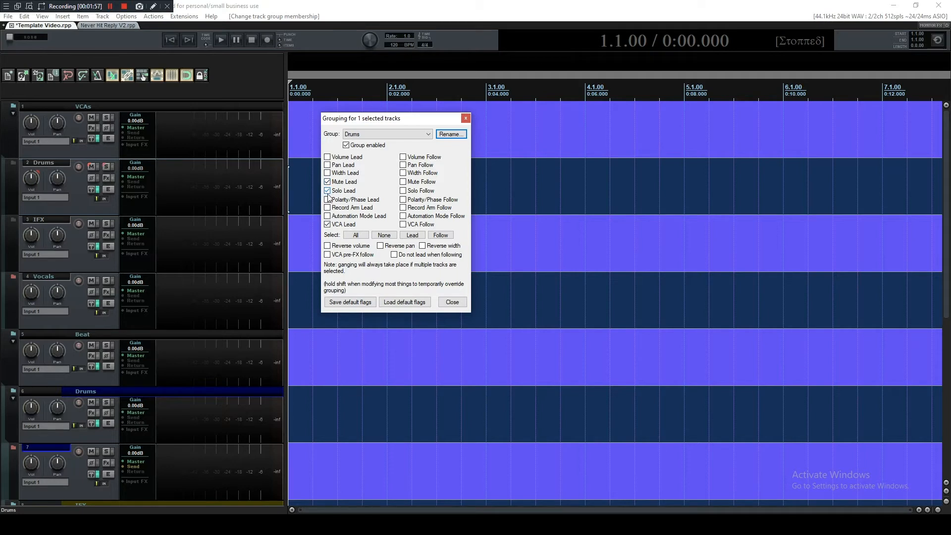
left_click(450, 301)
Step: Choose the second track group in the grouping parameters and rename it IFX
right_click(83, 208)
left_click(124, 480)
left_click(427, 134)
left_click(377, 149)
left_click(451, 134)
type("IFX")
key("Return")
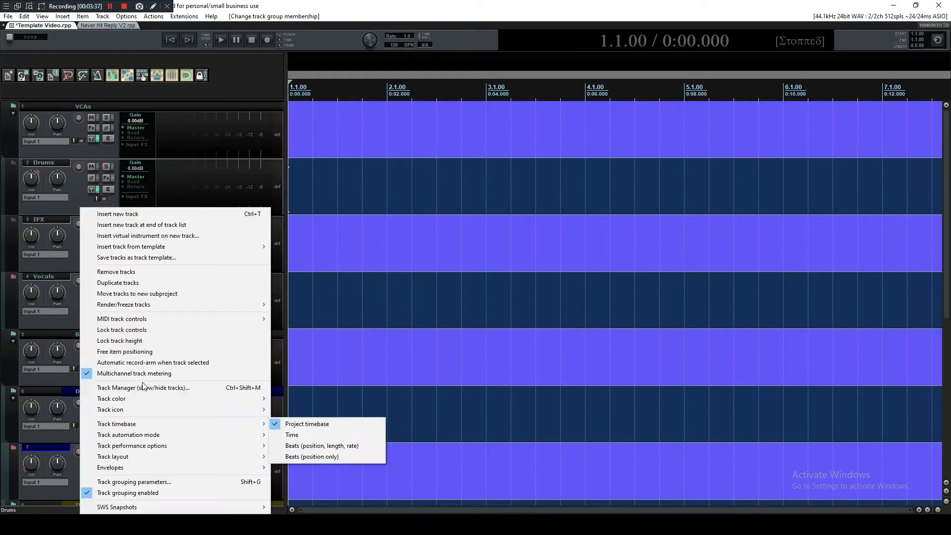
Step: Give the Drums track in the VCAs folder a custom dark blue colour
mouse_move(149, 395)
left_click(277, 397)
left_click(77, 95)
left_click(22, 174)
Step: Give the IFX track in the VCAs folder a custom yellow colour
right_click(81, 271)
mouse_move(174, 401)
left_click(278, 399)
left_click(25, 62)
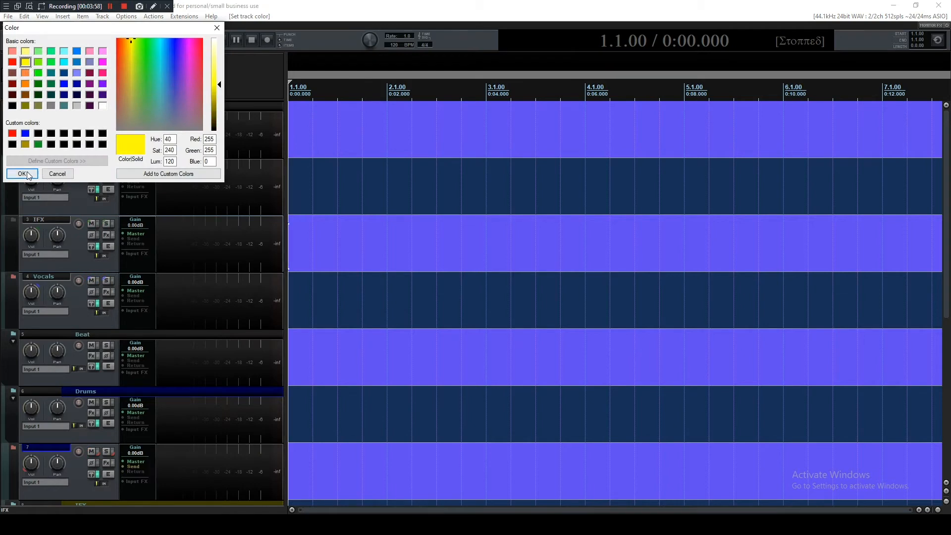
left_click(22, 173)
Step: Give the Vocals track in the VCAs folder a custom red colour
right_click(75, 314)
mouse_move(132, 198)
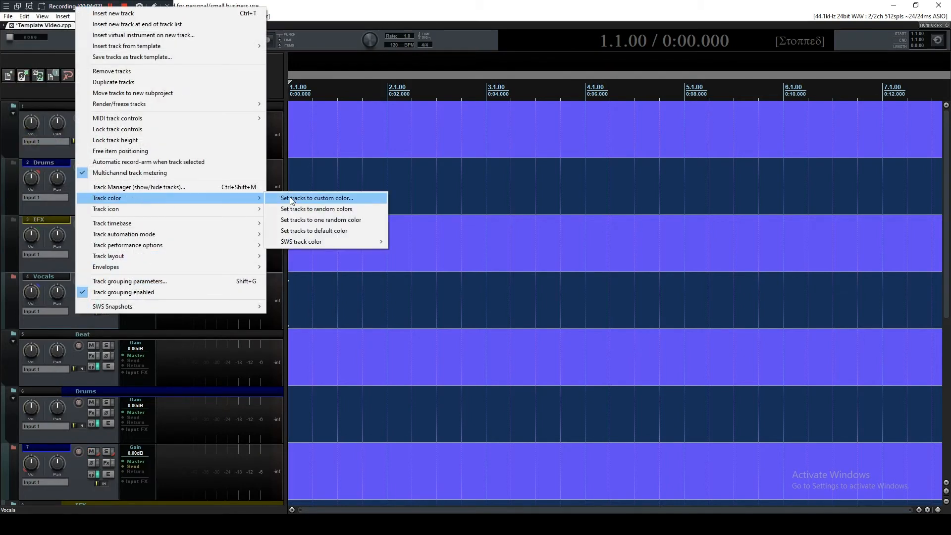
left_click(292, 198)
left_click(14, 62)
left_click(22, 174)
Step: Set the unnamed track inside the Drums folder to VCA Follow and Mute Follow in the Drums group
scroll(88, 374, "down", 2)
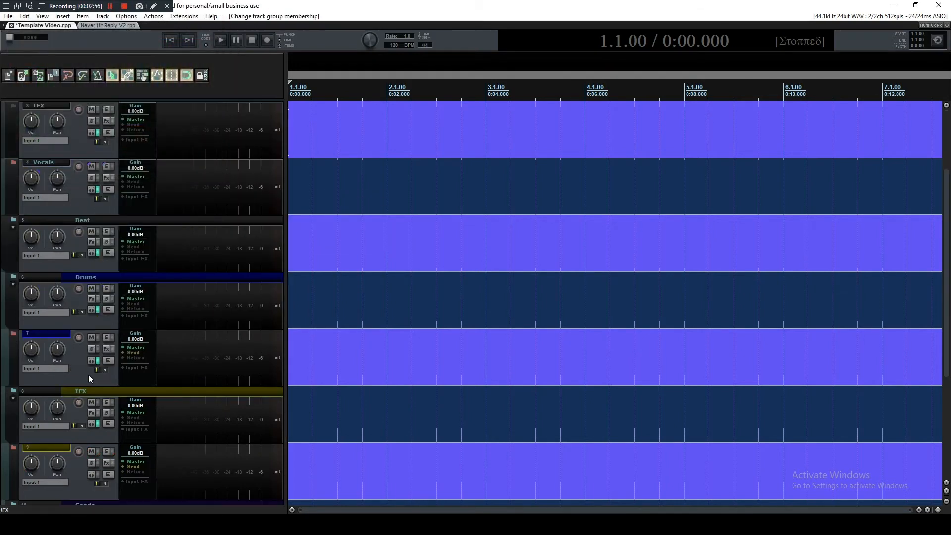
right_click(88, 375)
left_click(122, 342)
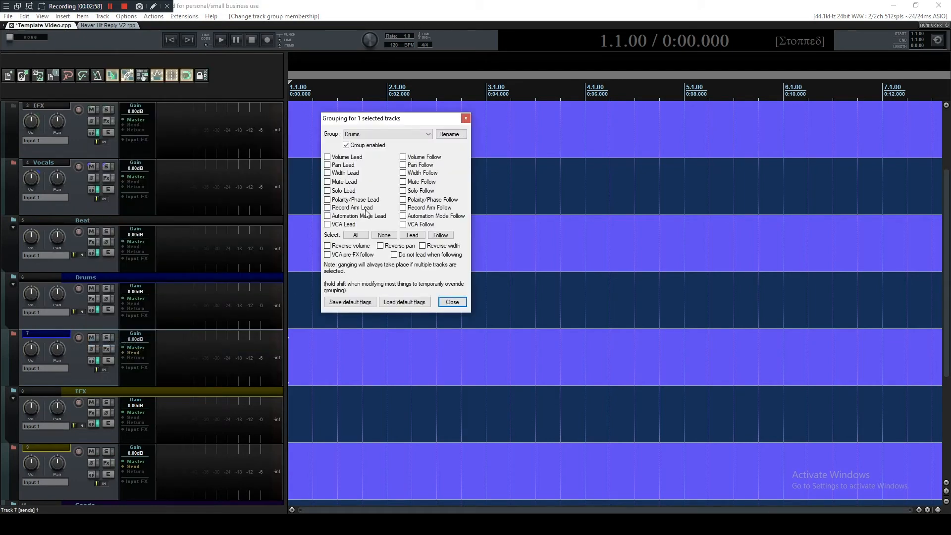
left_click(387, 135)
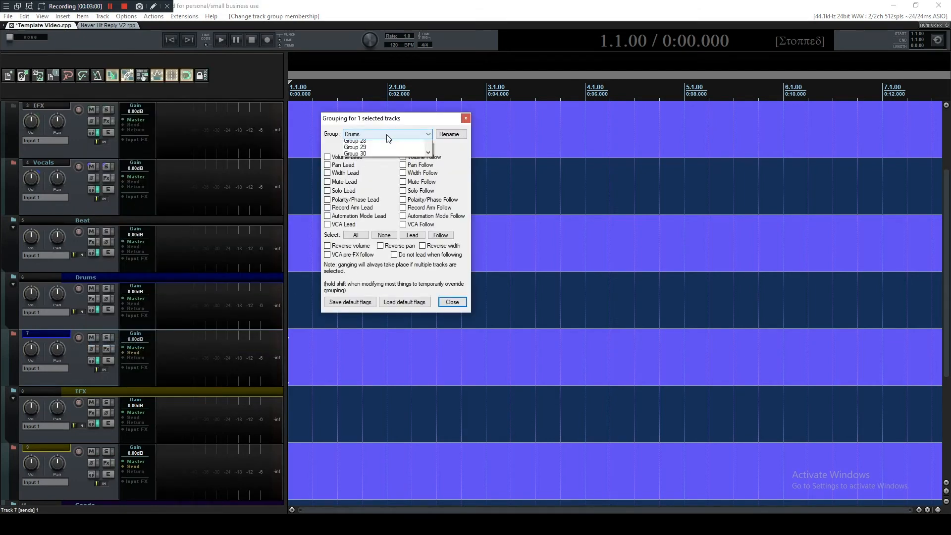
left_click(387, 135)
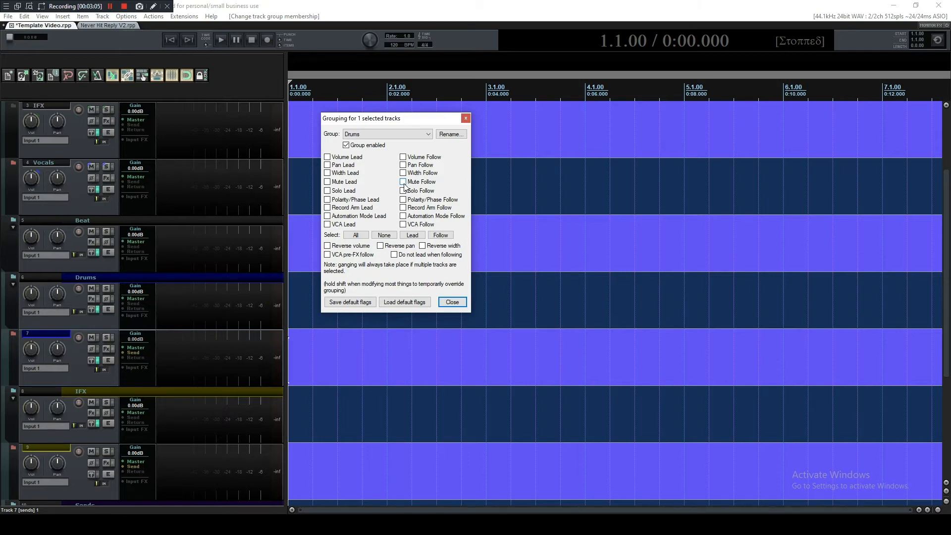
left_click(403, 225)
left_click(403, 182)
left_click(452, 303)
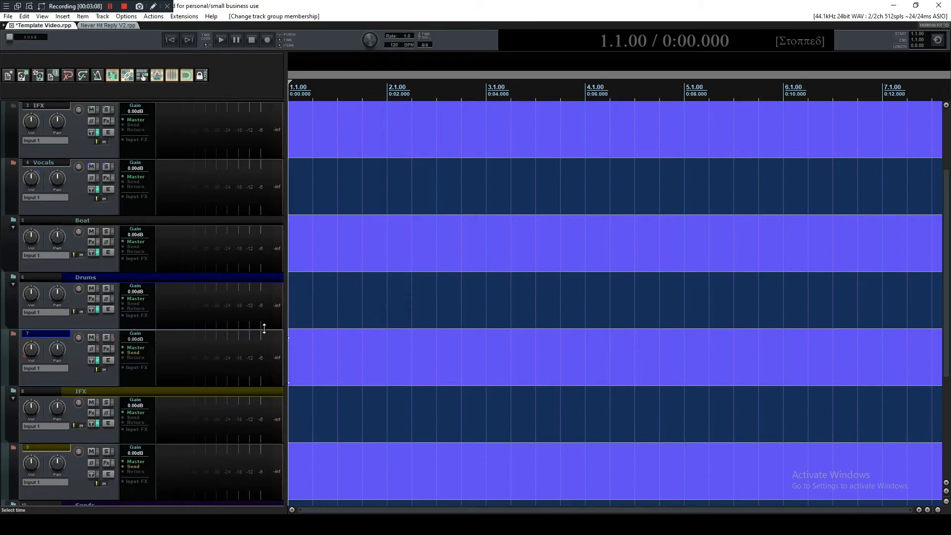
Step: Set the unnamed track inside the IFX folder to VCA Follow, Mute Follow and Solo Follow in the IFX group
scroll(74, 437, "down", 1)
right_click(79, 432)
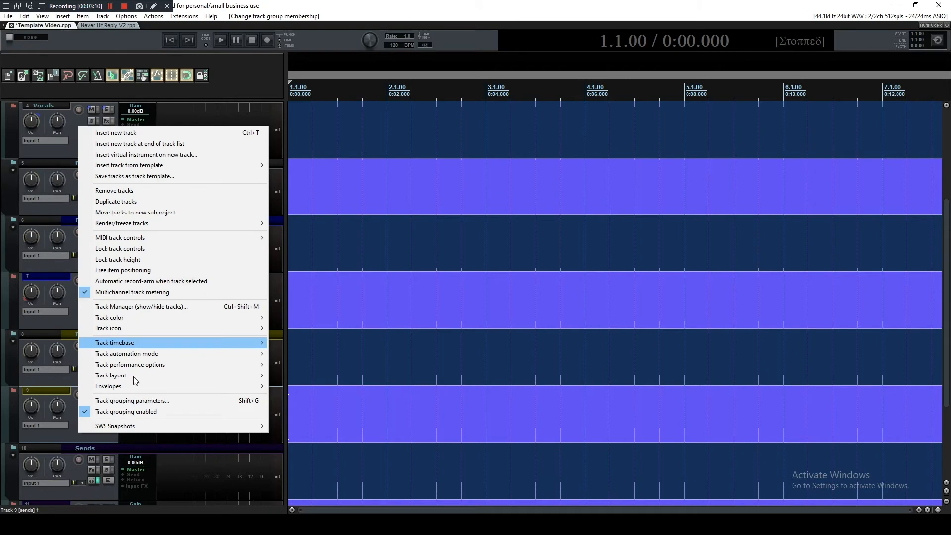
left_click(130, 401)
left_click(393, 134)
left_click(377, 147)
left_click(404, 225)
left_click(403, 182)
left_click(404, 191)
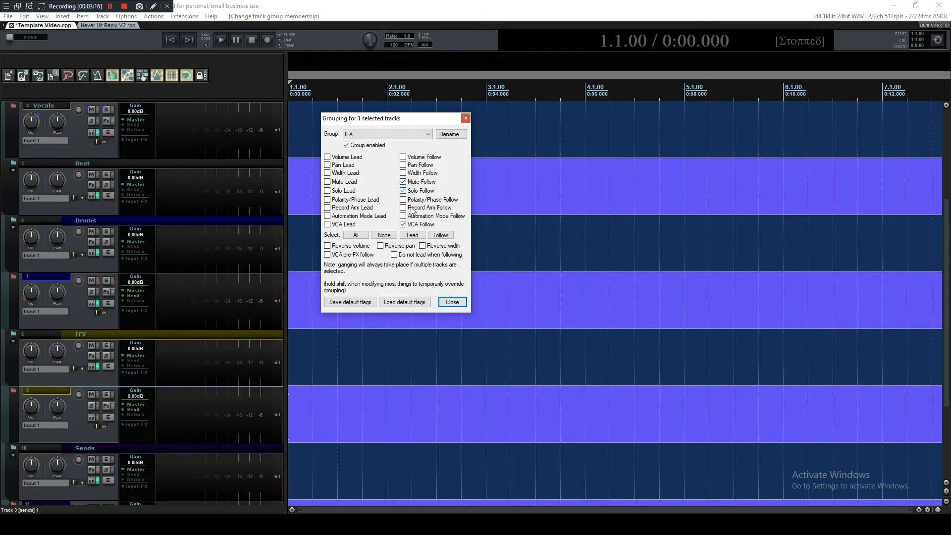
left_click(451, 302)
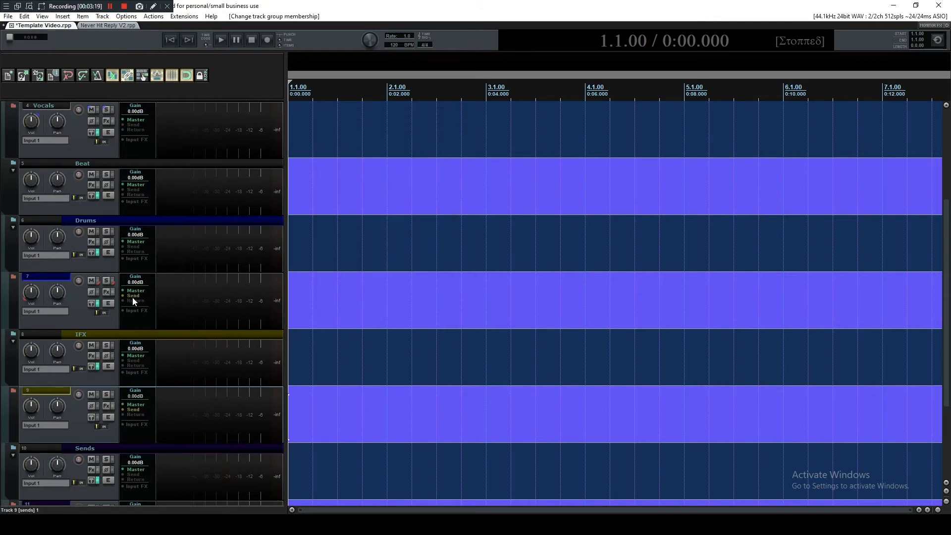
Step: Insert four new unnamed tracks below the Vocals track at the end of the project
scroll(132, 297, "up", 3)
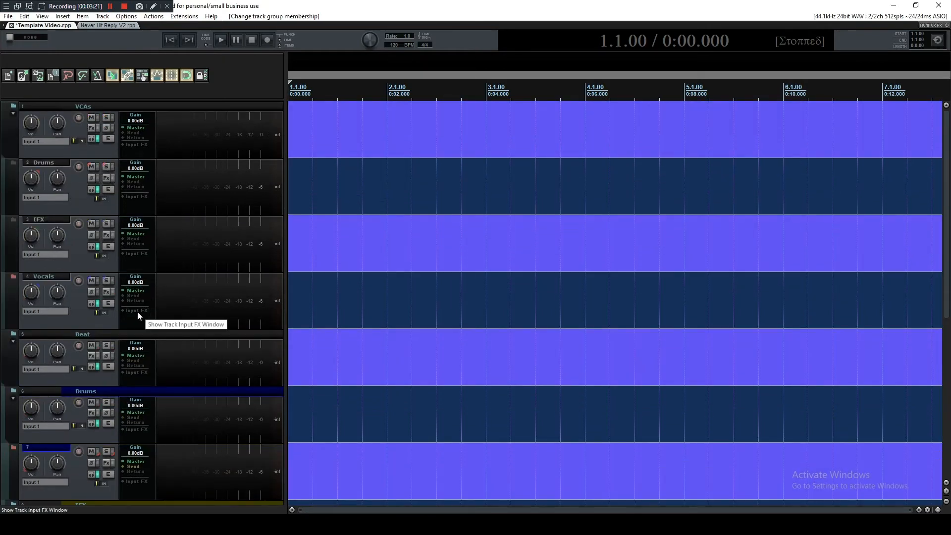
scroll(137, 311, "down", 5)
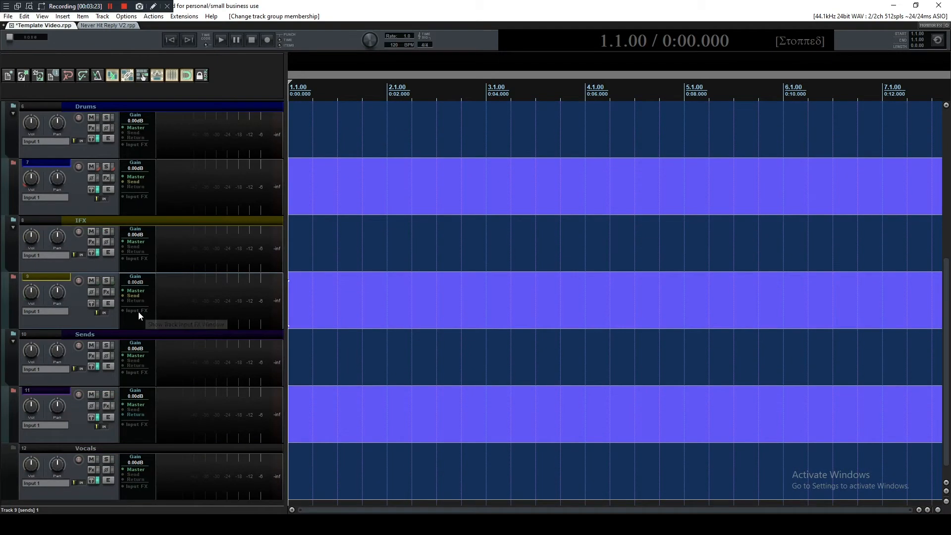
scroll(138, 311, "down", 1)
left_click(98, 467)
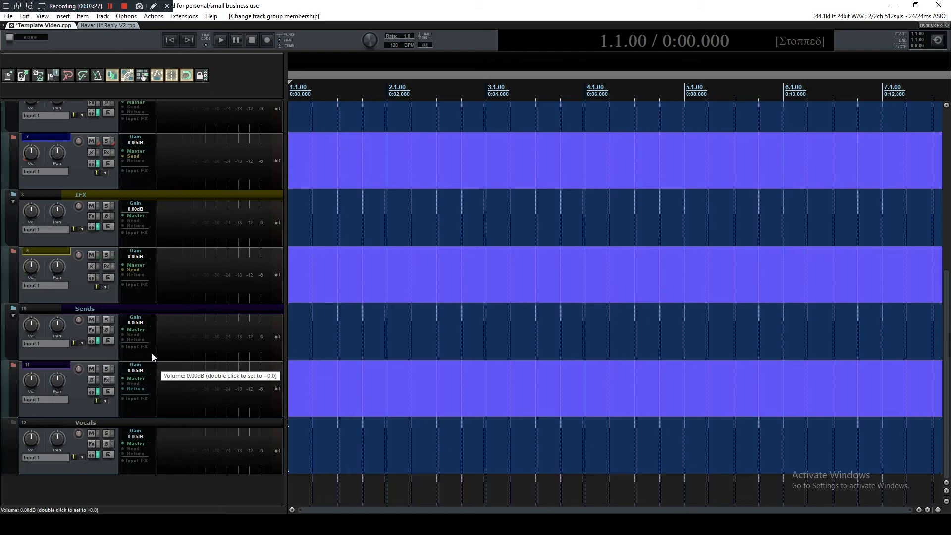
left_click(63, 17)
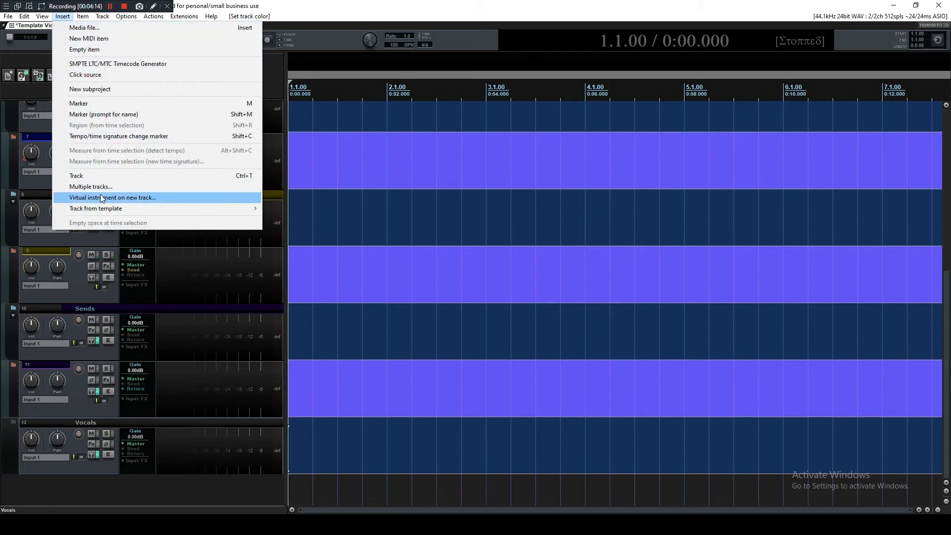
left_click(100, 189)
type("4")
key("Return")
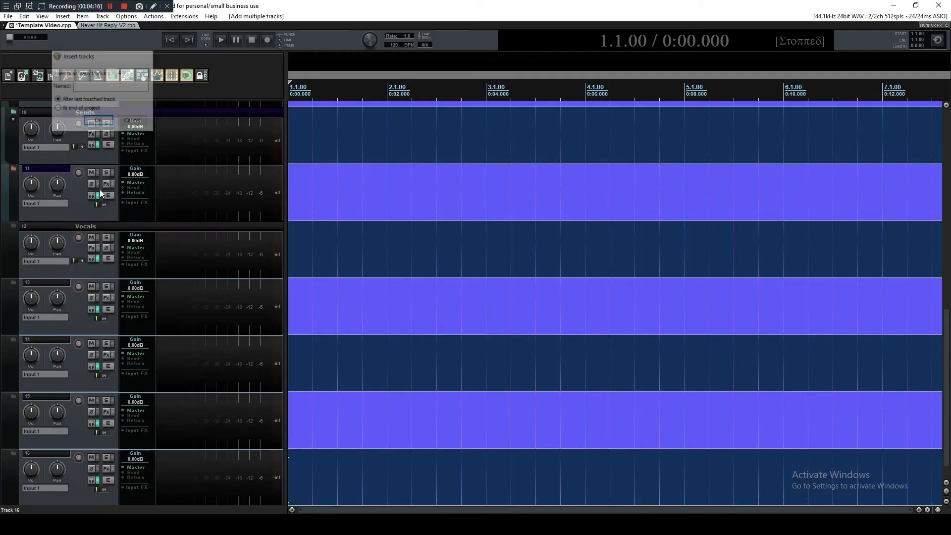
Step: Make Vocals a folder containing the four new tracks, arranged as two nested folders with one child track each
left_click(14, 227)
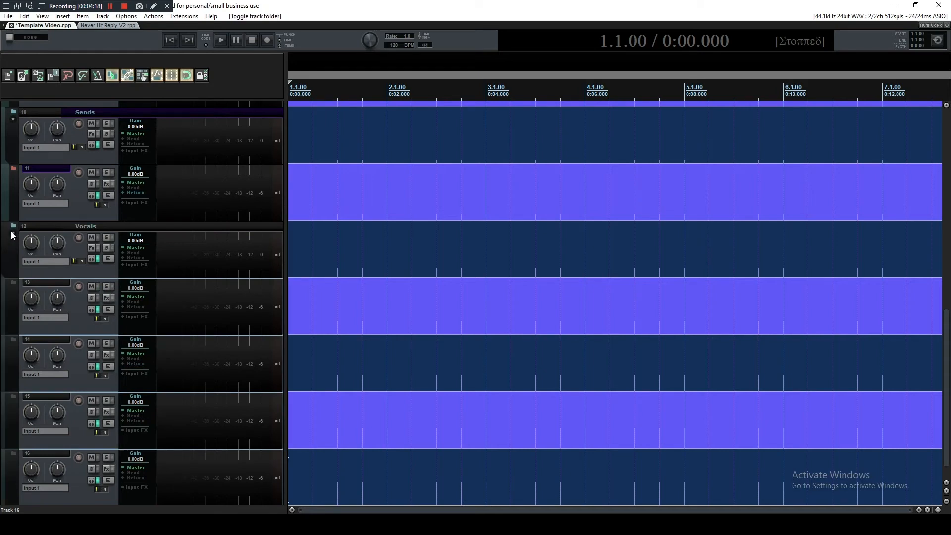
scroll(13, 235, "down", 1)
left_click(15, 422)
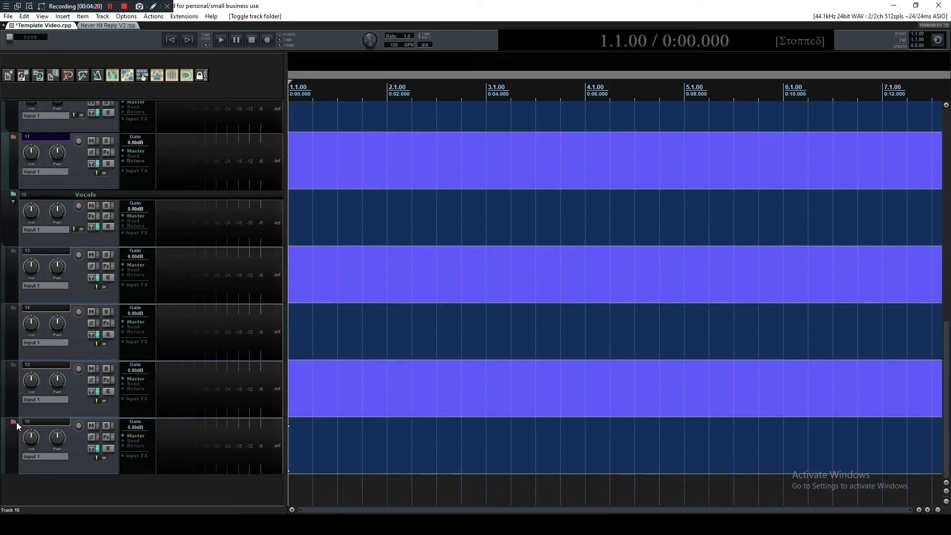
left_click(13, 251)
left_click(13, 308)
left_click(14, 365)
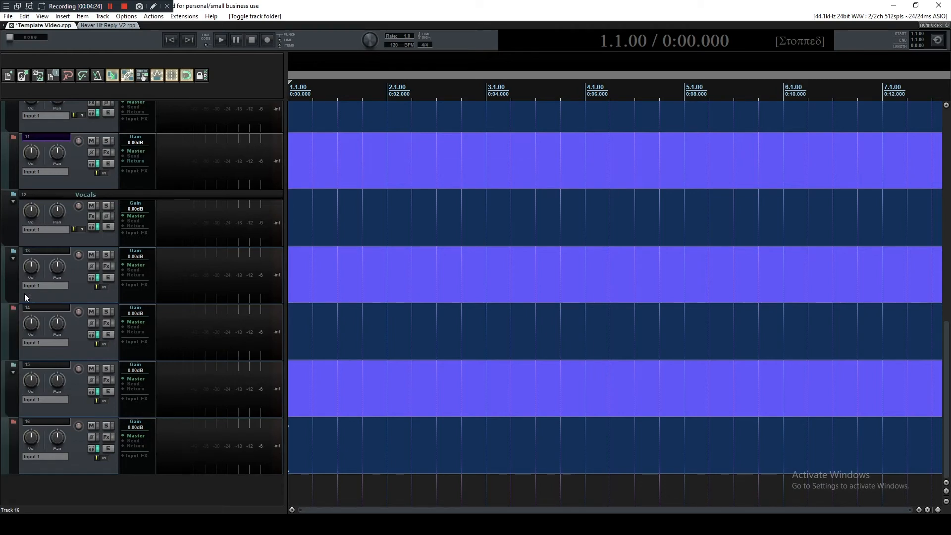
Step: Name the second nested folder track inside Vocals Sends
double_click(43, 365)
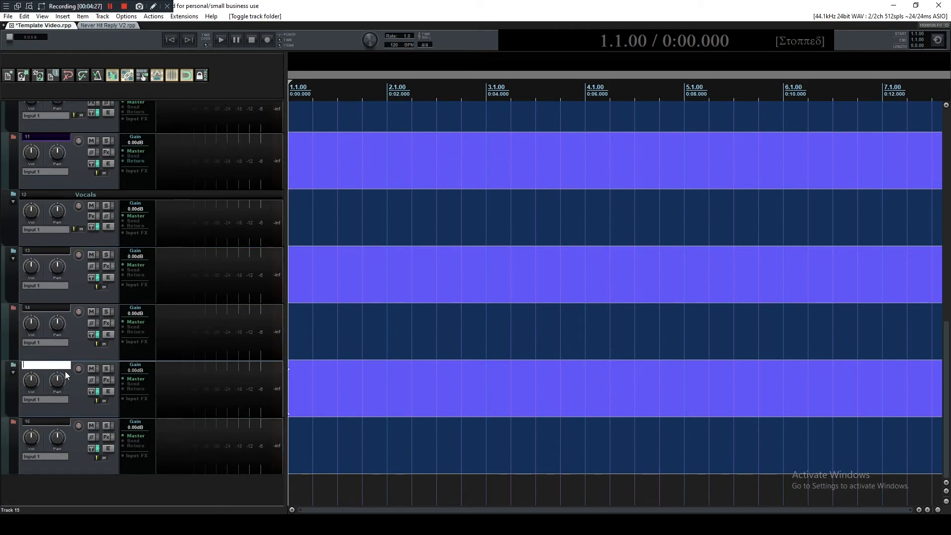
type("Sends")
key("Return")
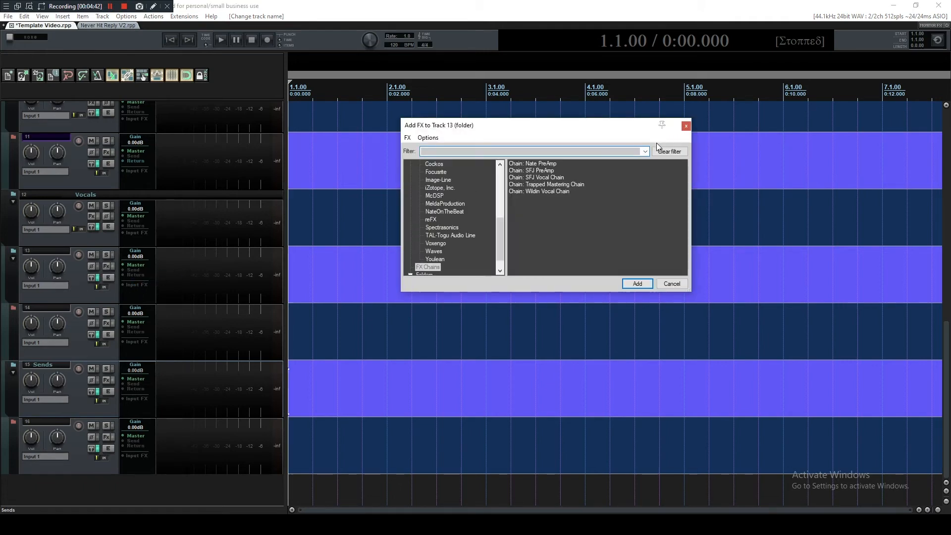
Step: Add the Auto-Tune EFX 3 plug-in from Favorites to the first nested folder track inside Vocals
scroll(445, 196, "down", 1)
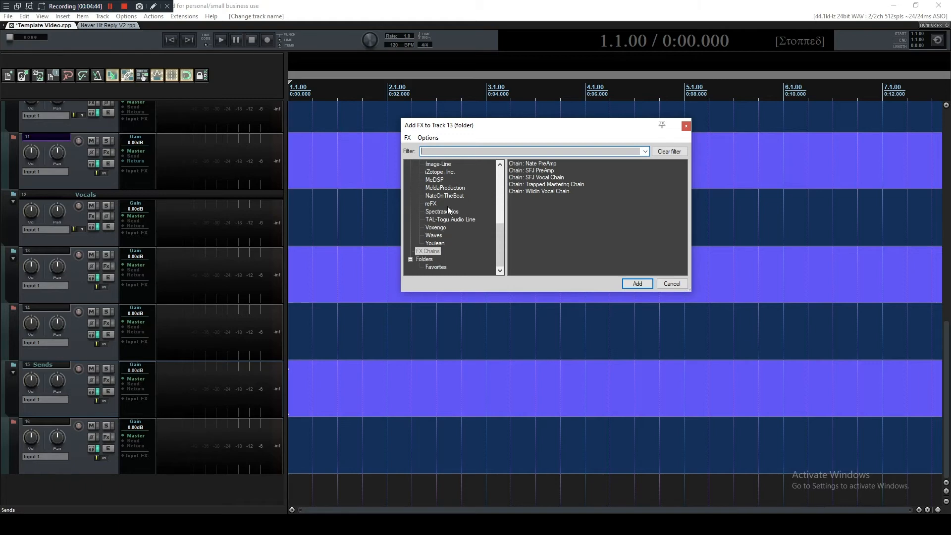
left_click(438, 267)
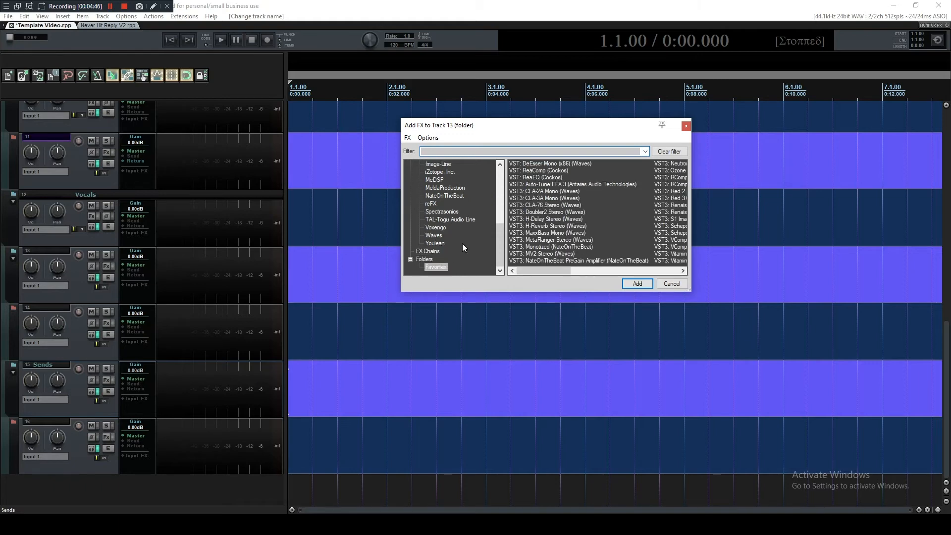
left_click(550, 185)
double_click(550, 185)
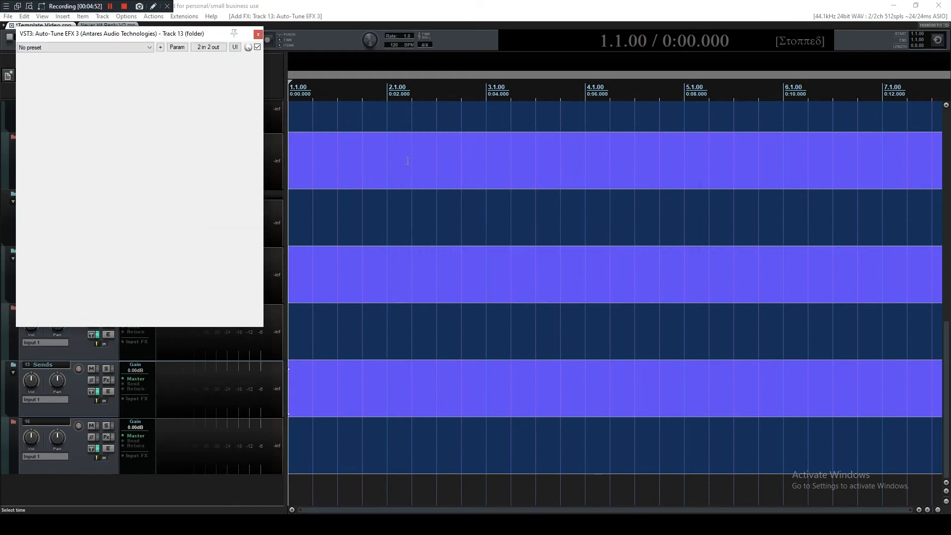
left_click(259, 35)
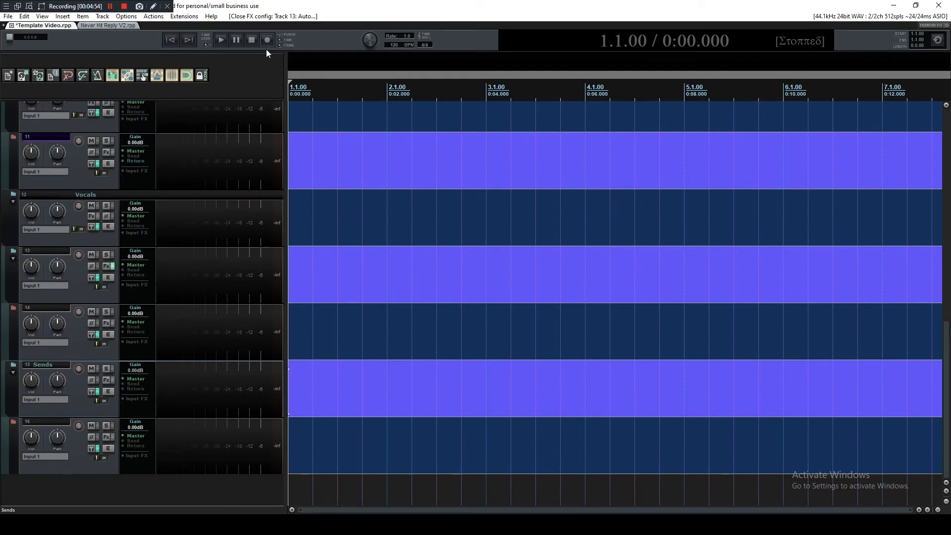
Step: Duplicate the unnamed folder track with Auto-Tune inside Vocals together with its child track
scroll(189, 156, "up", 1)
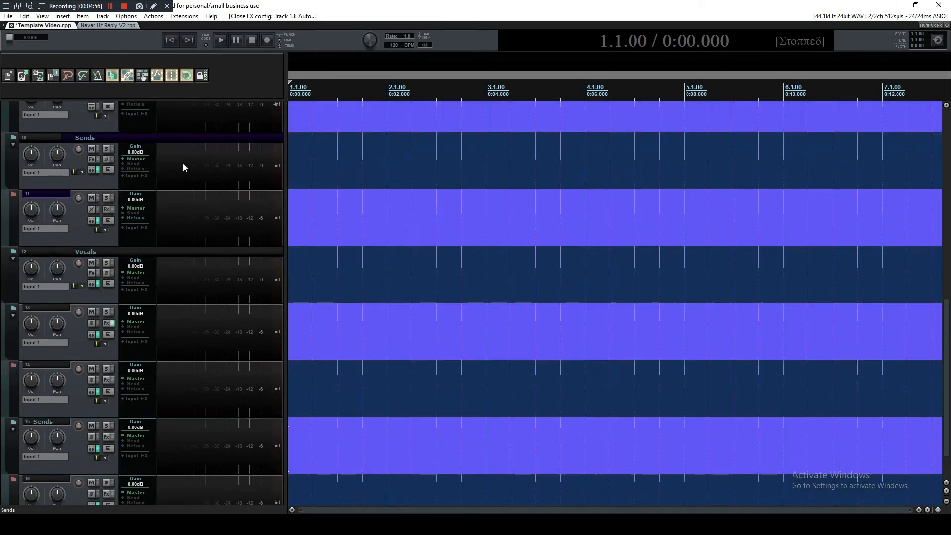
scroll(183, 171, "down", 1)
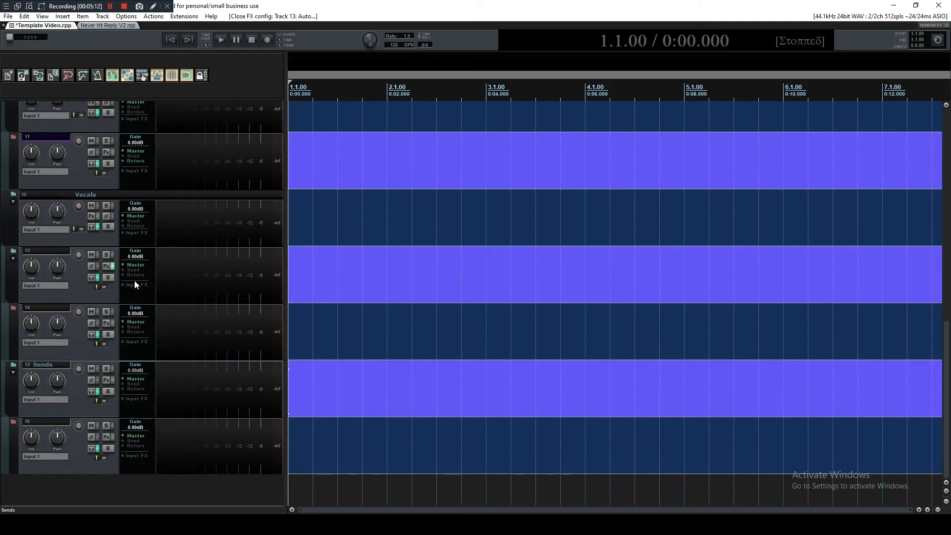
left_click(95, 296)
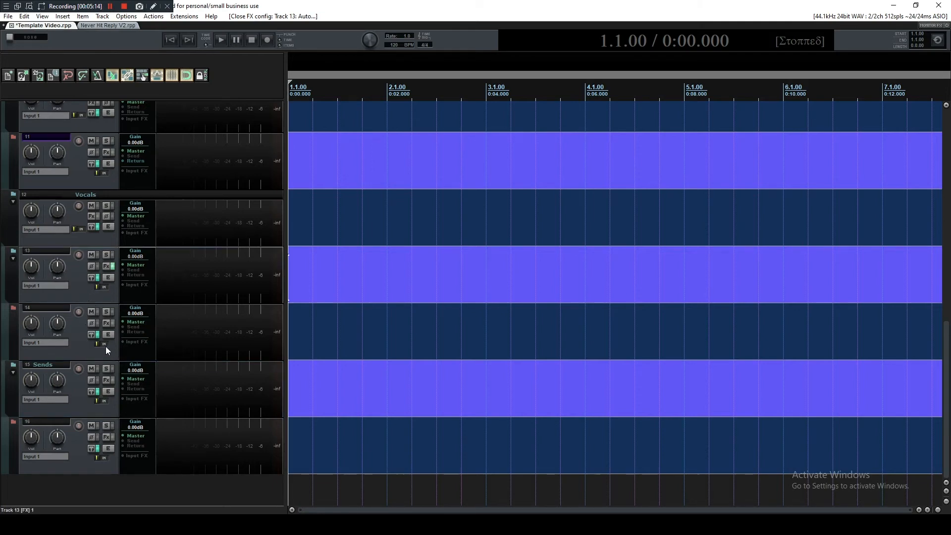
left_click(81, 350)
right_click(86, 289)
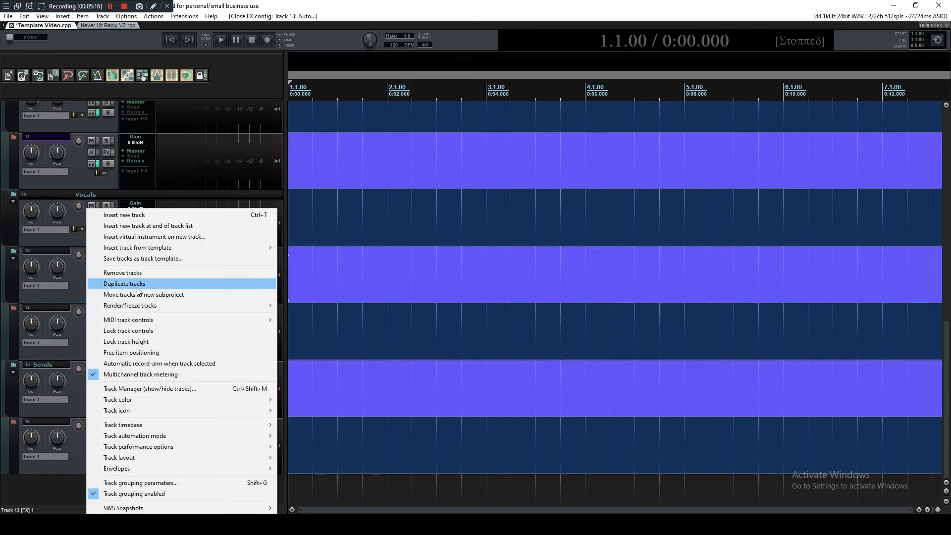
left_click(137, 285)
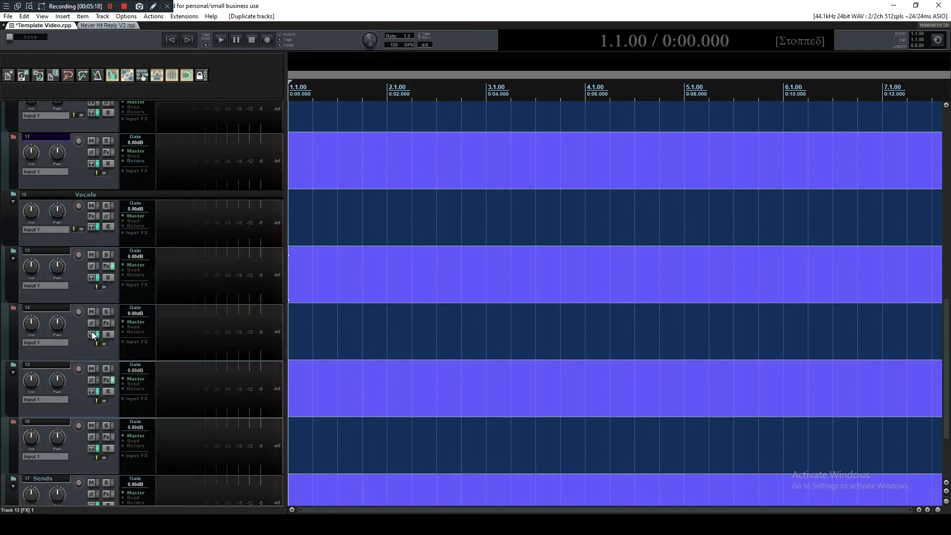
Step: Name the first nested folder track inside Vocals Main Vocals and its duplicate Adlibs
double_click(43, 250)
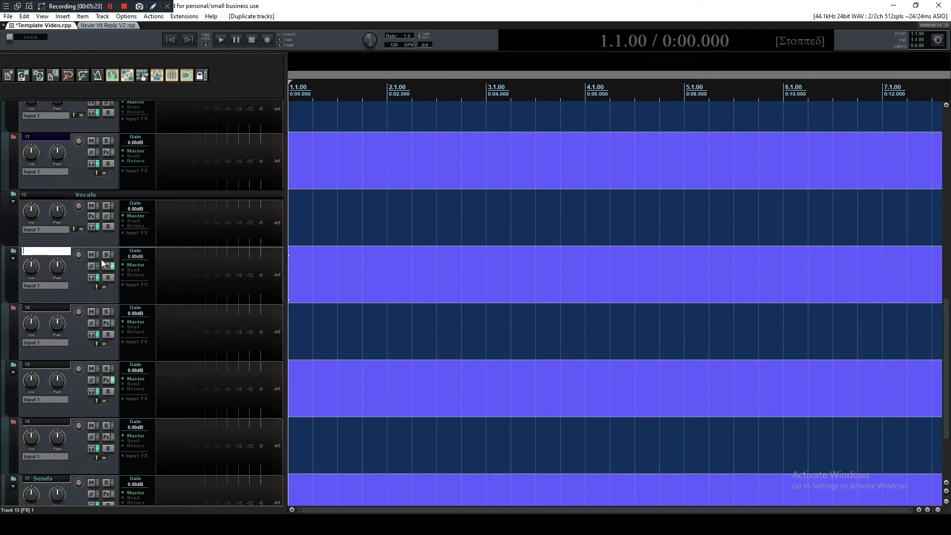
type("Main Vocals")
key("Return")
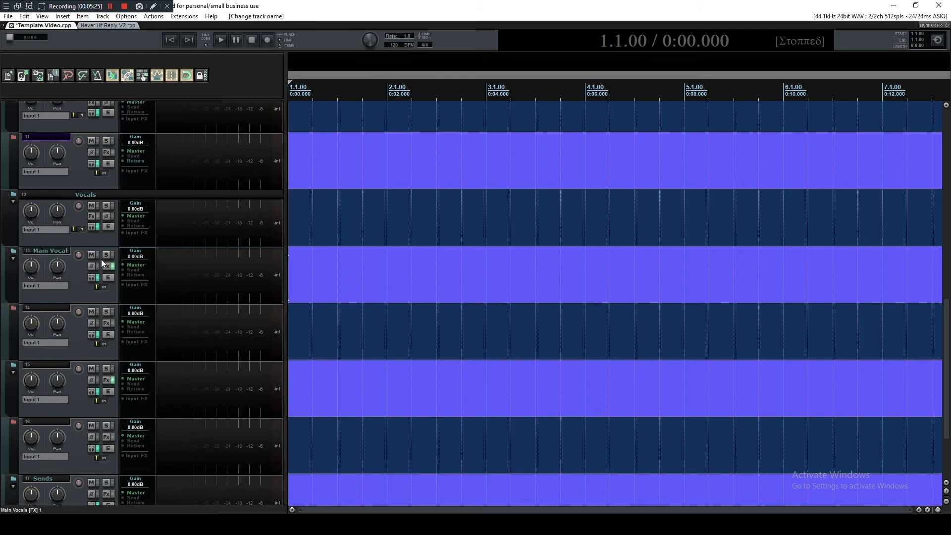
double_click(50, 365)
type("Adlibs")
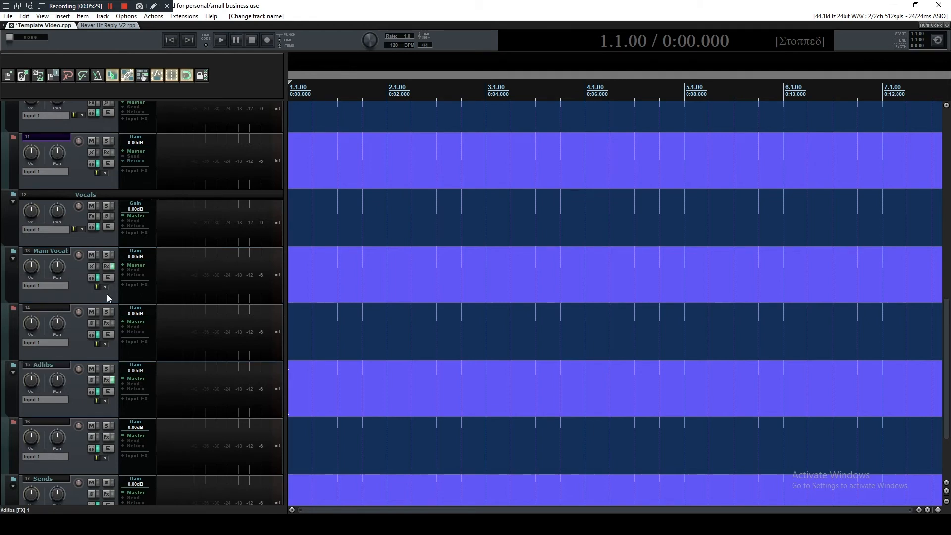
key("Return")
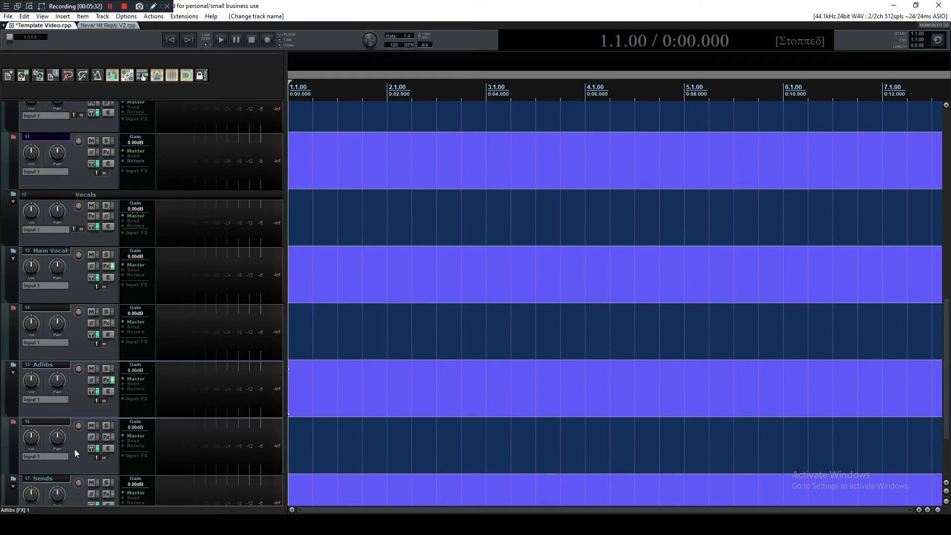
Step: Delete the Adlibs folder together with its child track and clear the name of the Main Vocals folder
key("Delete")
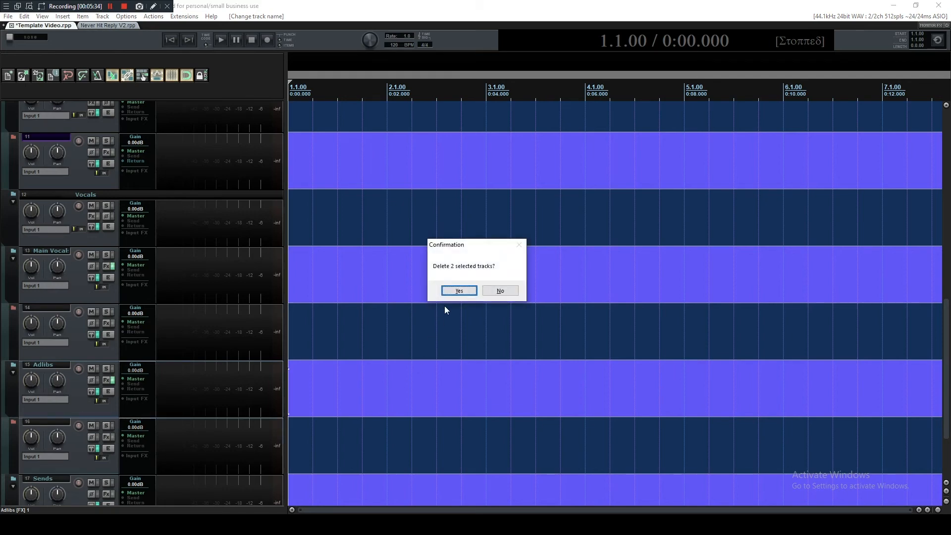
left_click(449, 292)
double_click(54, 251)
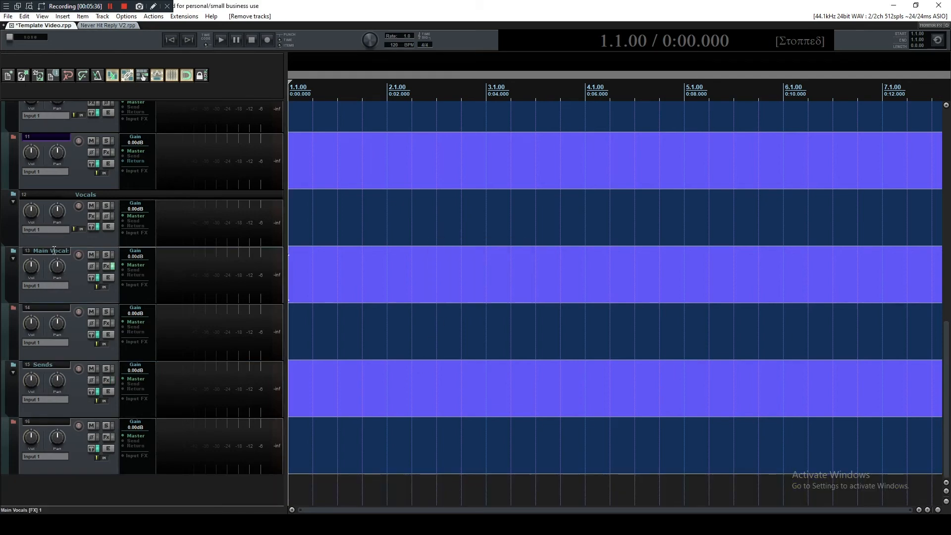
key("BackSpace")
key("Return")
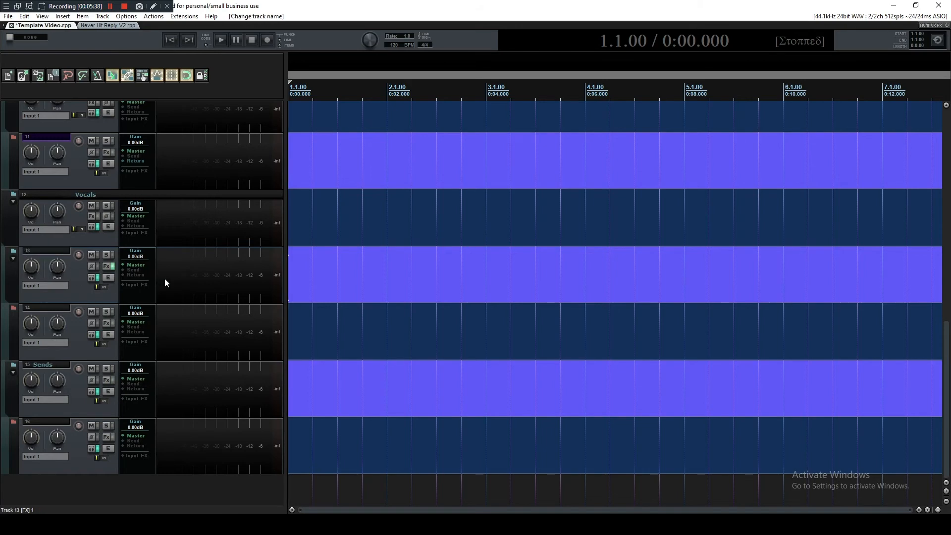
Step: Set the timebase of the first nested folder's child track and turn off record monitoring on that folder and its child
right_click(79, 343)
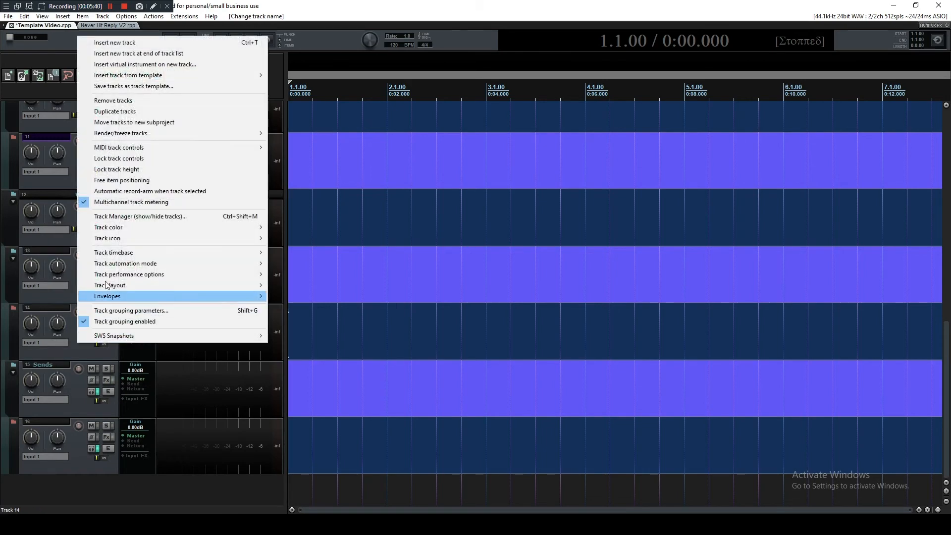
mouse_move(140, 254)
left_click(290, 253)
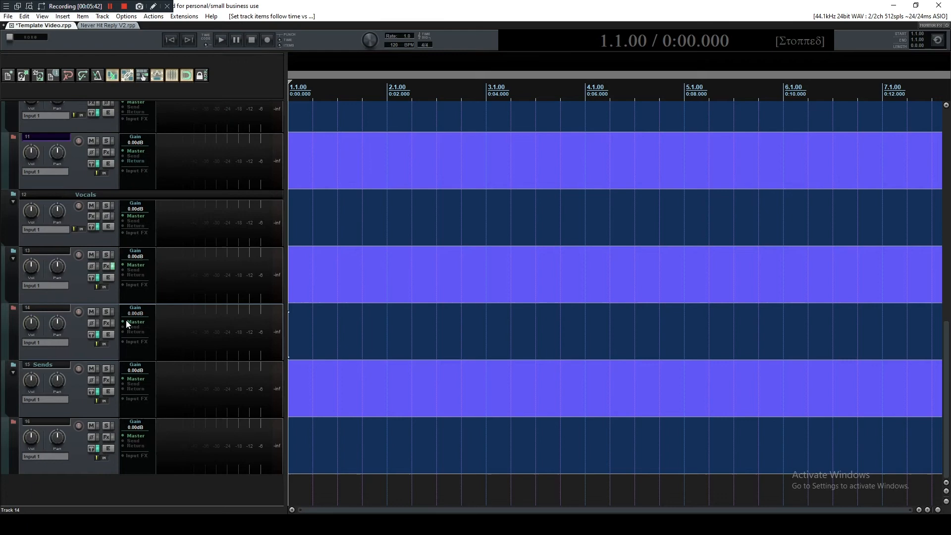
left_click(91, 335)
left_click(45, 343)
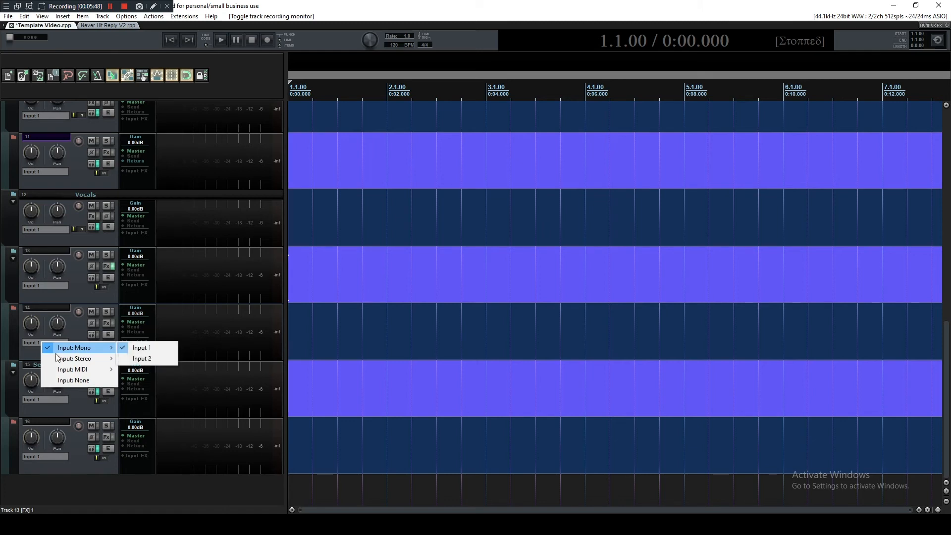
left_click(27, 355)
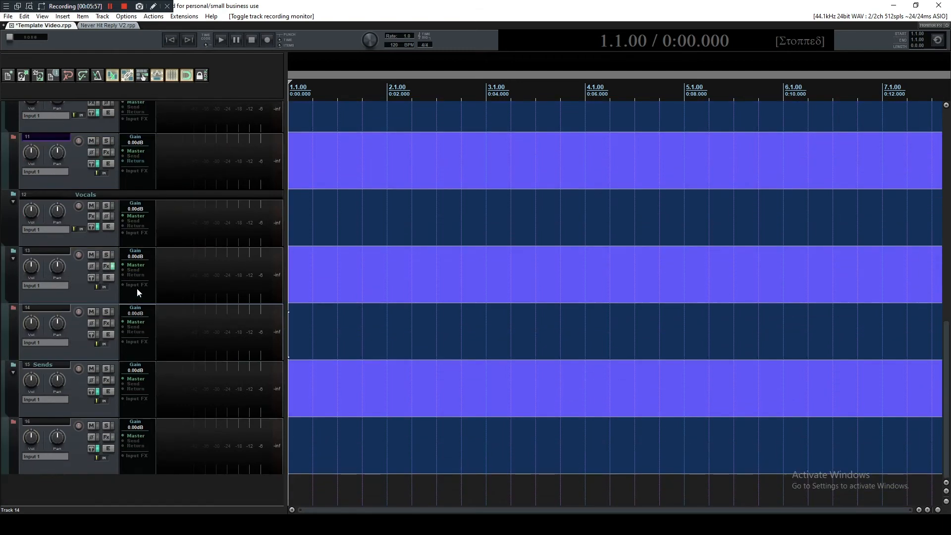
Step: Route a send from the Auto-Tune folder inside Vocals to the child track of the nested Sends folder and mute that send
left_click_drag(133, 279, 146, 451)
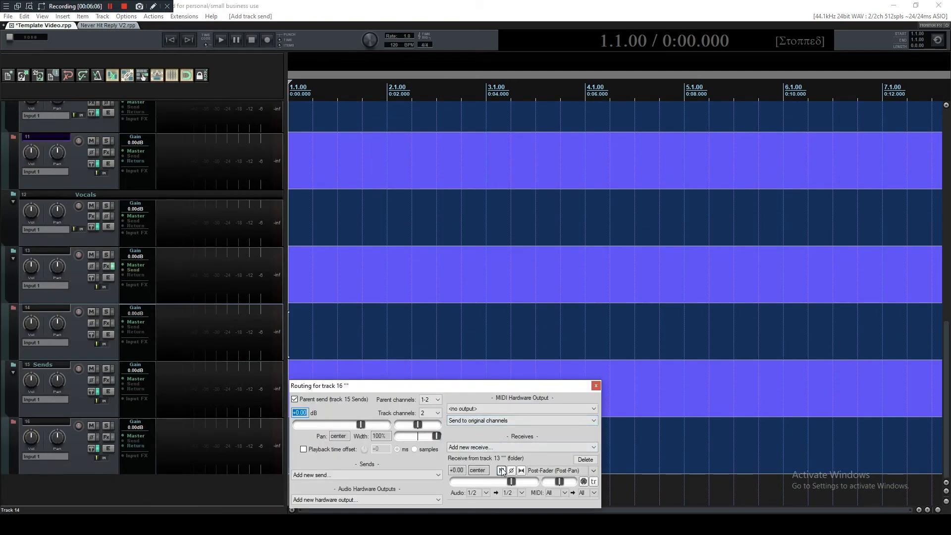
left_click(502, 470)
left_click(596, 386)
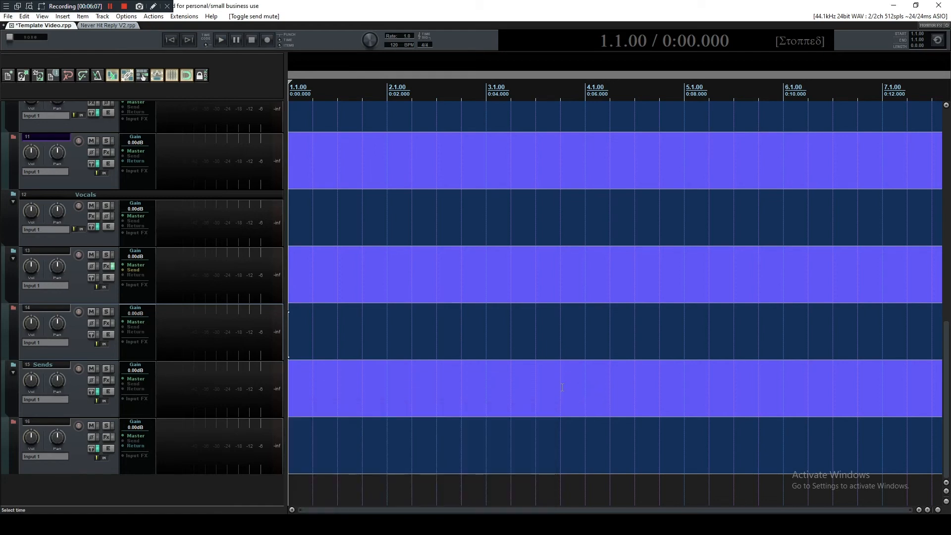
Step: Make the Auto-Tune folder inside Vocals follow mute and solo in the Vocals group, and name it Generic Vocals
right_click(78, 295)
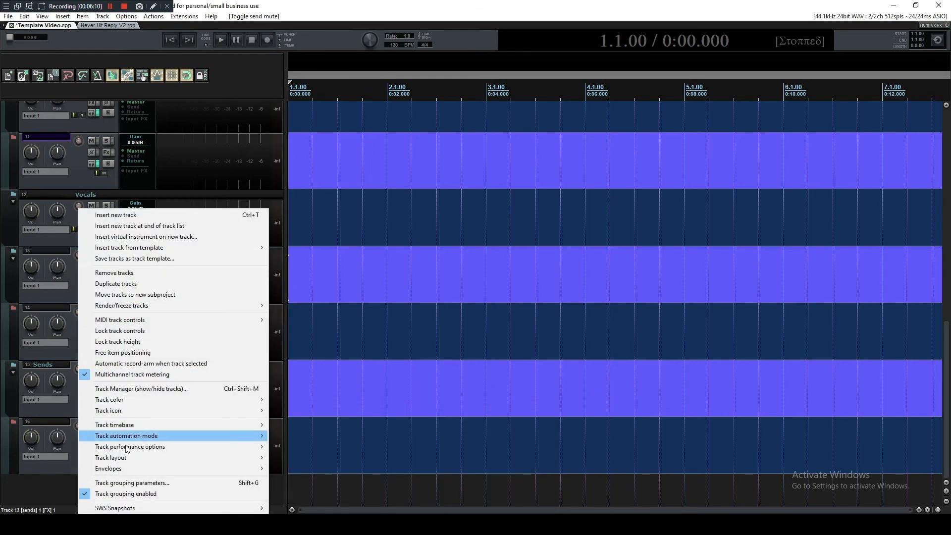
left_click(132, 483)
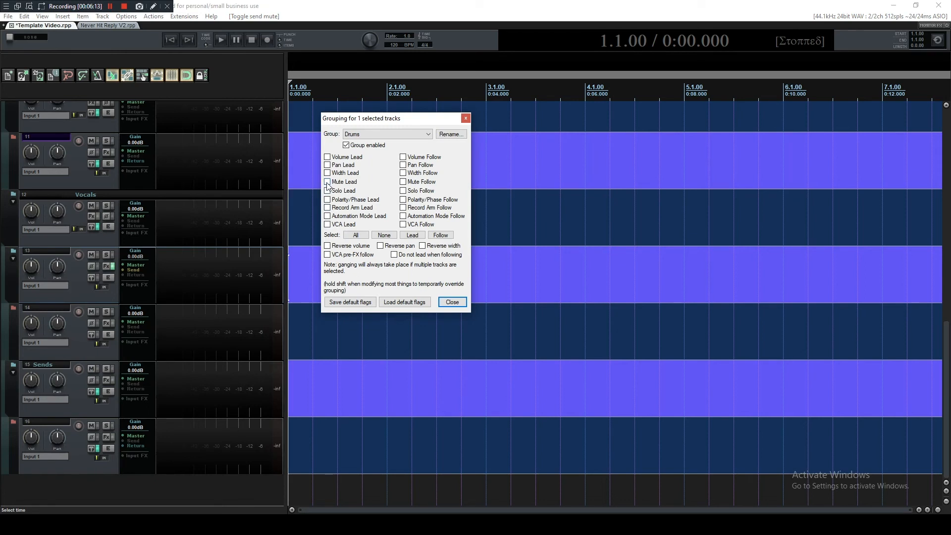
left_click(388, 134)
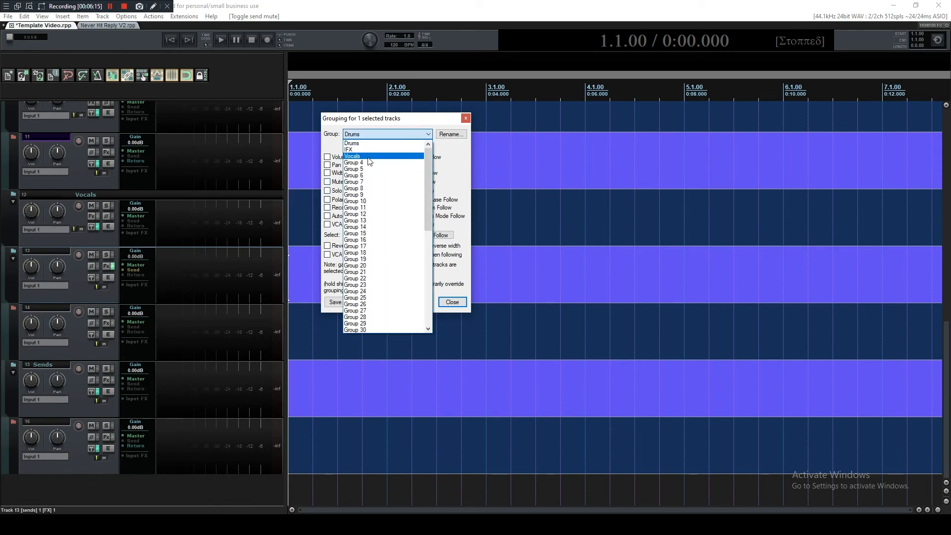
left_click(369, 157)
left_click(403, 182)
left_click(403, 191)
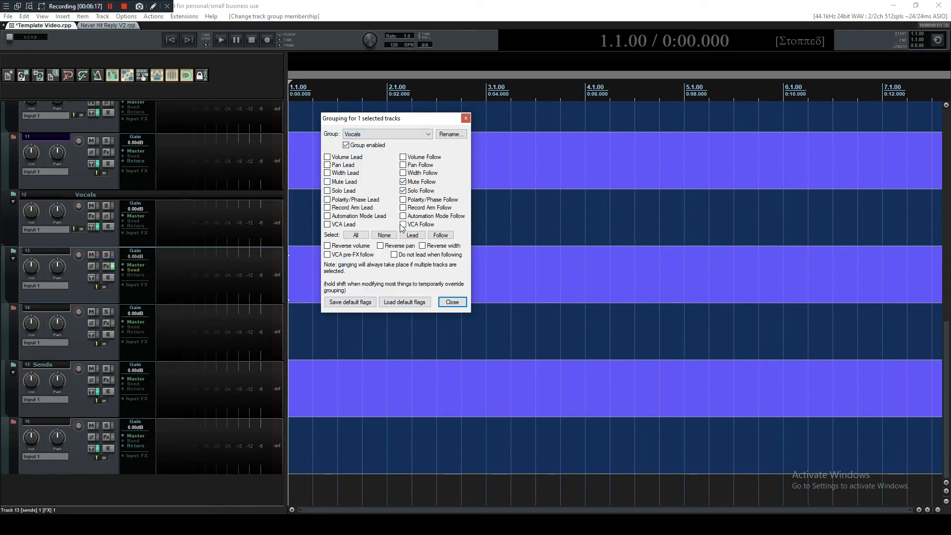
left_click(452, 302)
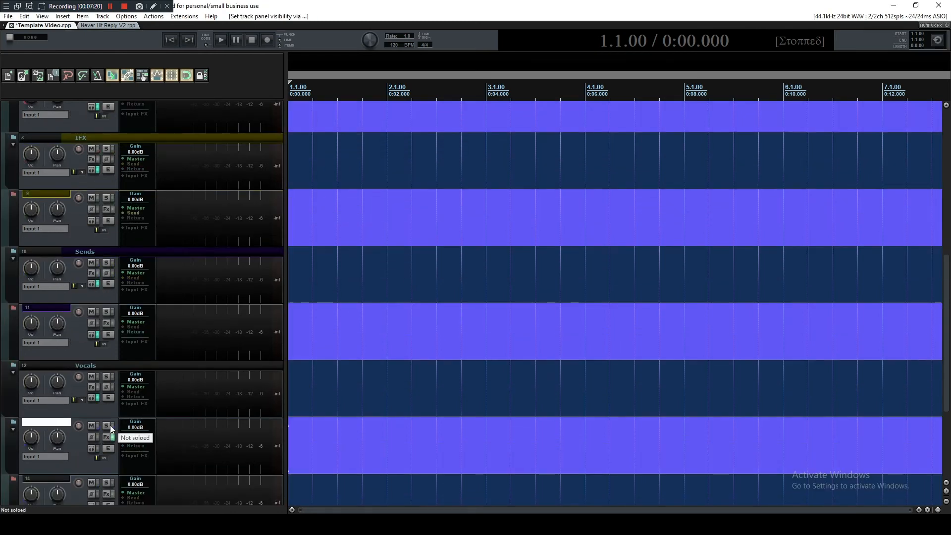
type("Generic Vocals")
key("Return")
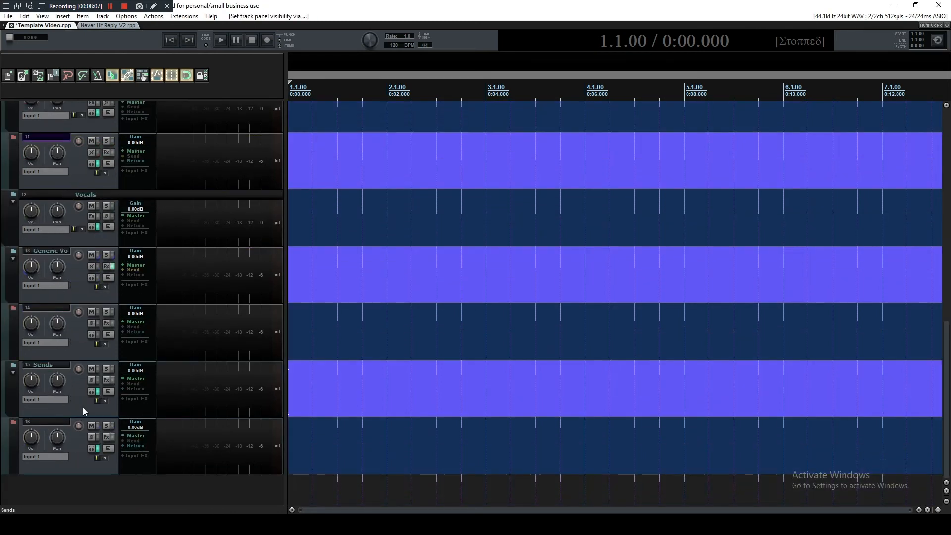
Step: Give the nested Sends folder inside Vocals and its child track a custom dark purple colour
right_click(83, 407)
mouse_move(220, 296)
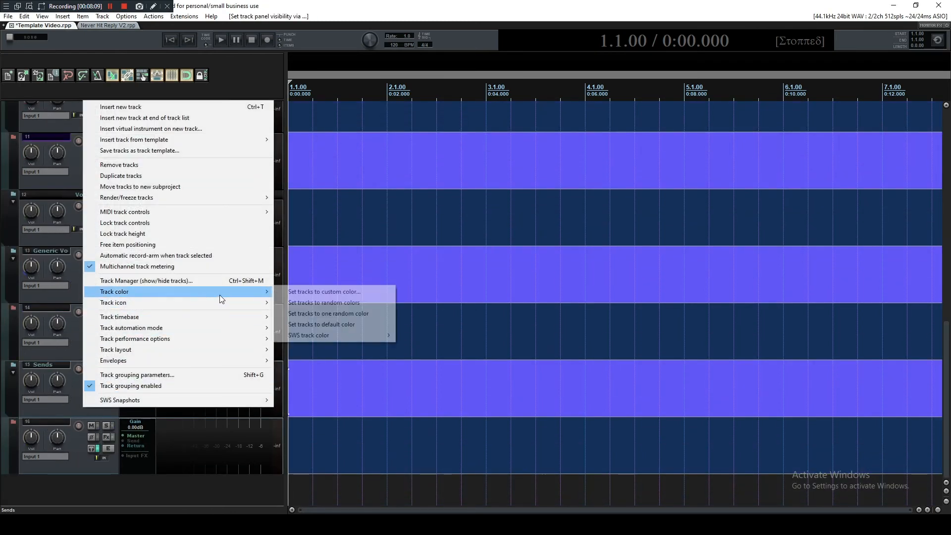
left_click(325, 292)
left_click(102, 96)
left_click(21, 174)
Step: In the Track Manager, hide the VCA and Sends tracks from the track panel and Generic Vocals' child track from the mixer
left_click(80, 297)
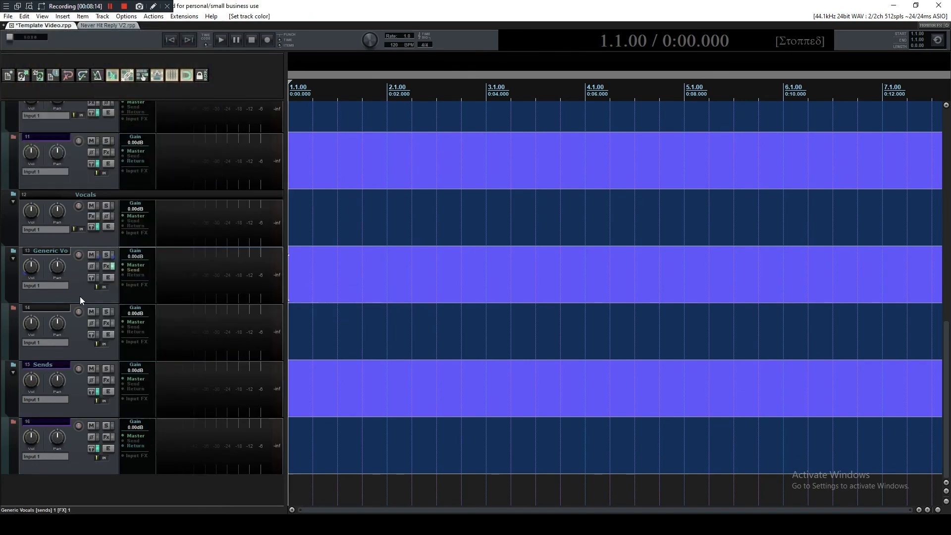
right_click(80, 297)
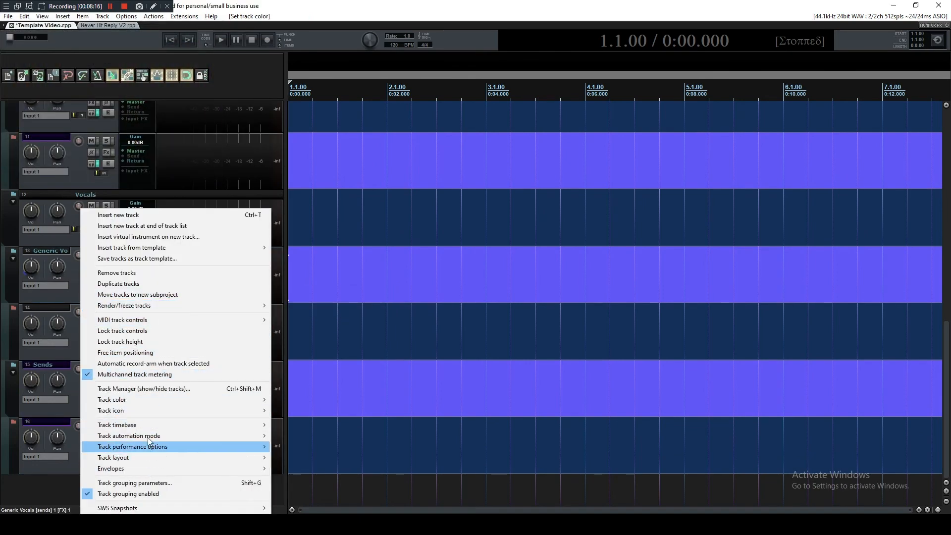
left_click(151, 390)
left_click_drag(468, 198, 464, 213)
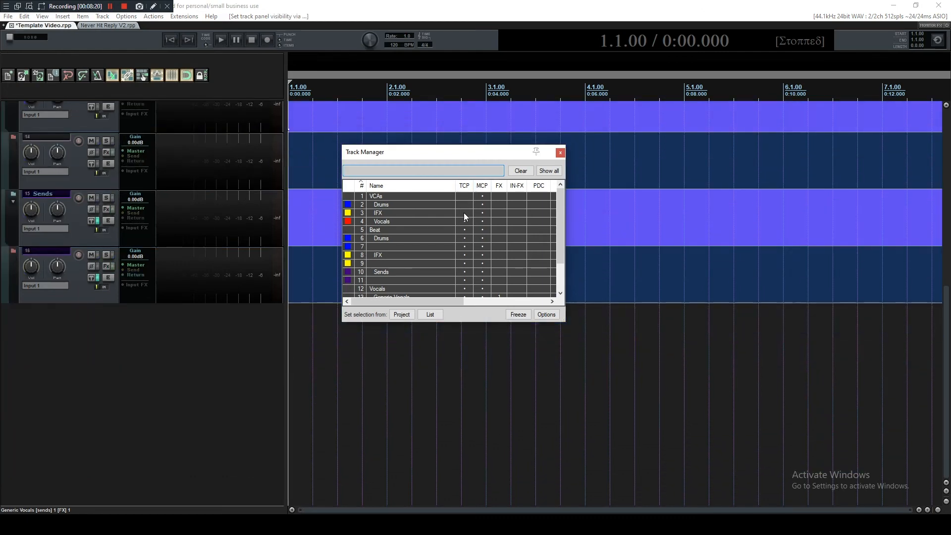
scroll(464, 220, "down", 1)
left_click_drag(464, 248, 459, 293)
scroll(458, 260, "down", 1)
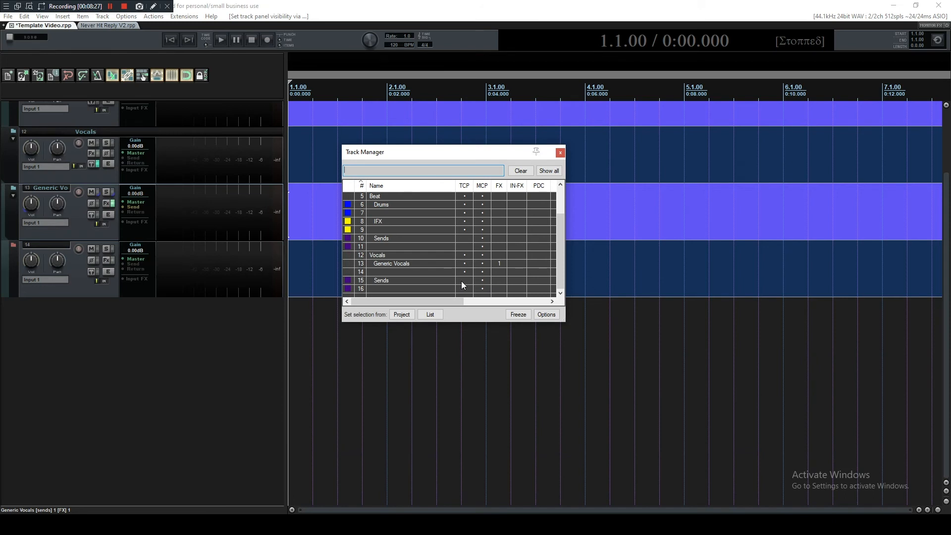
left_click(482, 272)
left_click(562, 154)
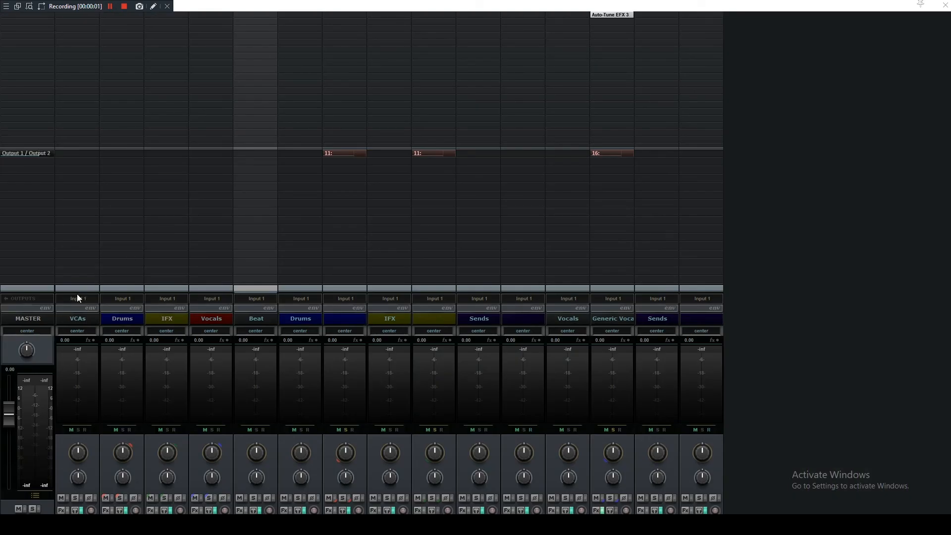
Step: Apply the Strip - Name mixer layout to the VCAs track and extend its strip to the full mixer height
right_click(82, 286)
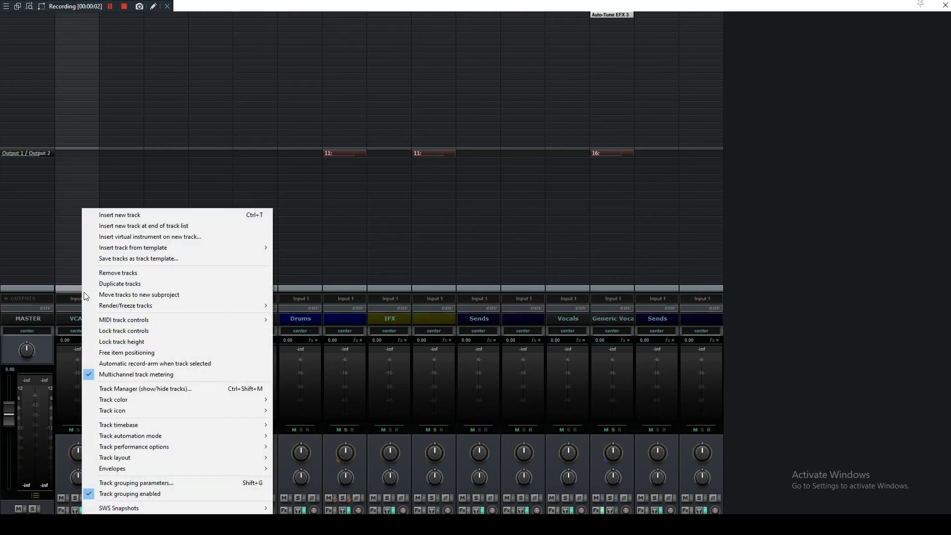
mouse_move(243, 460)
mouse_move(329, 468)
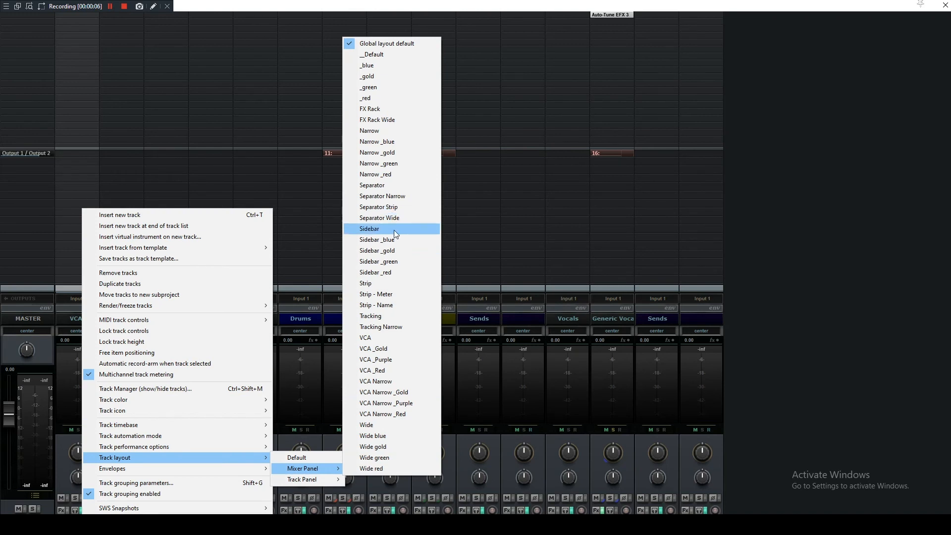
left_click(379, 304)
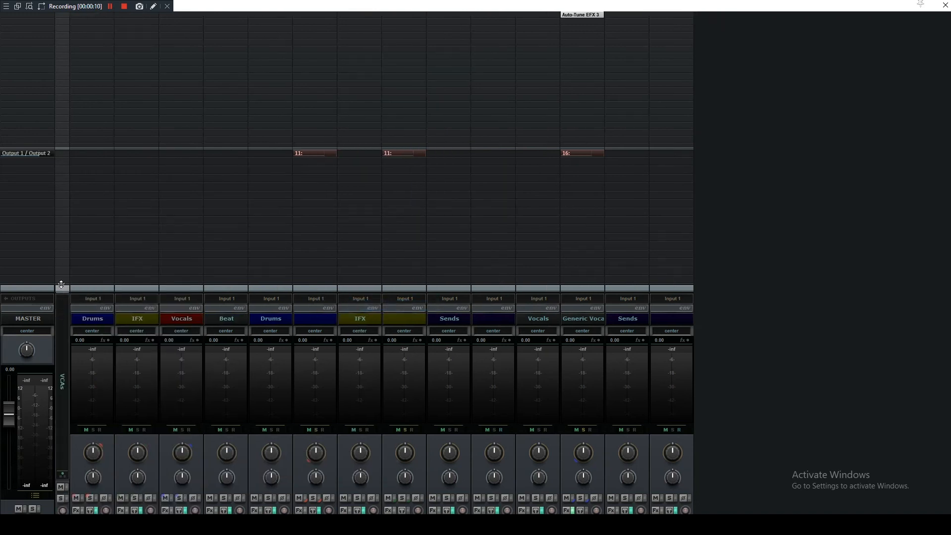
left_click_drag(61, 286, 33, 14)
Step: Apply the Strip mixer layout to the Beat folder and extend its strip to the full mixer height
left_click(221, 289)
right_click(221, 288)
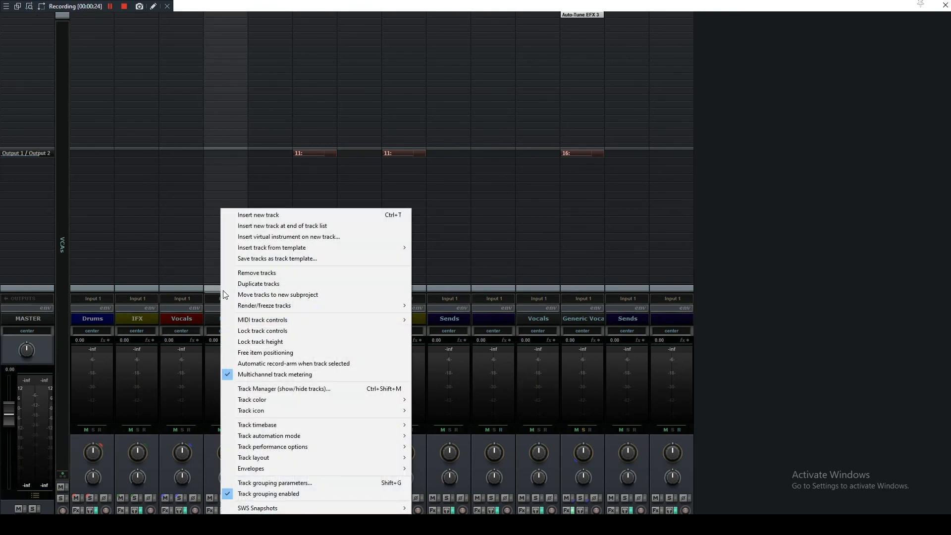
mouse_move(367, 456)
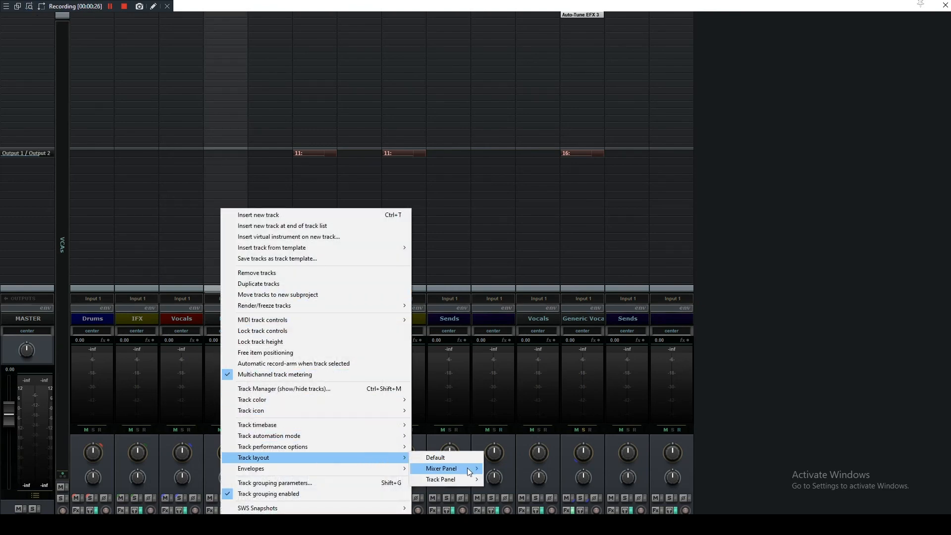
mouse_move(468, 468)
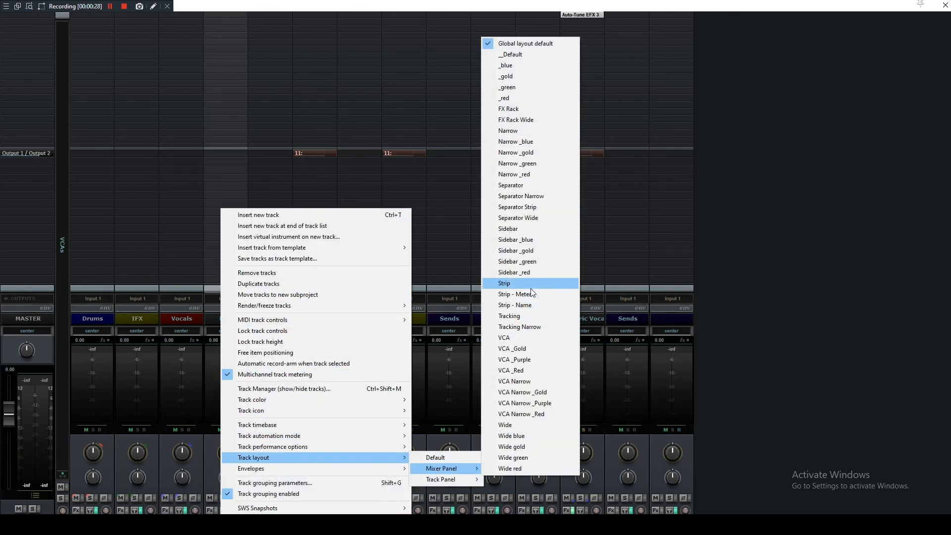
left_click(515, 284)
left_click_drag(213, 286, 214, 10)
Step: Apply the Strip mixer layout to the main Vocals folder and extend its strip to the full mixer height
right_click(511, 286)
mouse_move(654, 458)
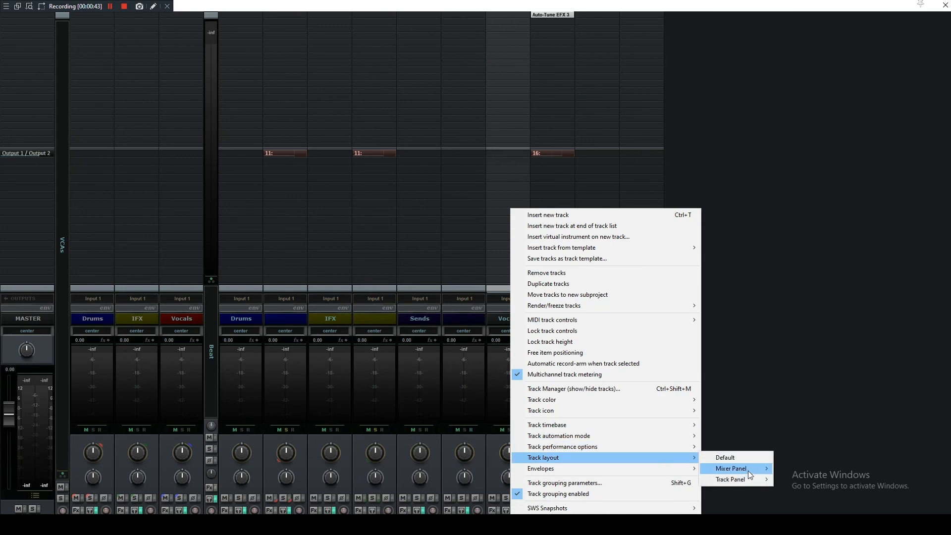
mouse_move(734, 468)
left_click(803, 283)
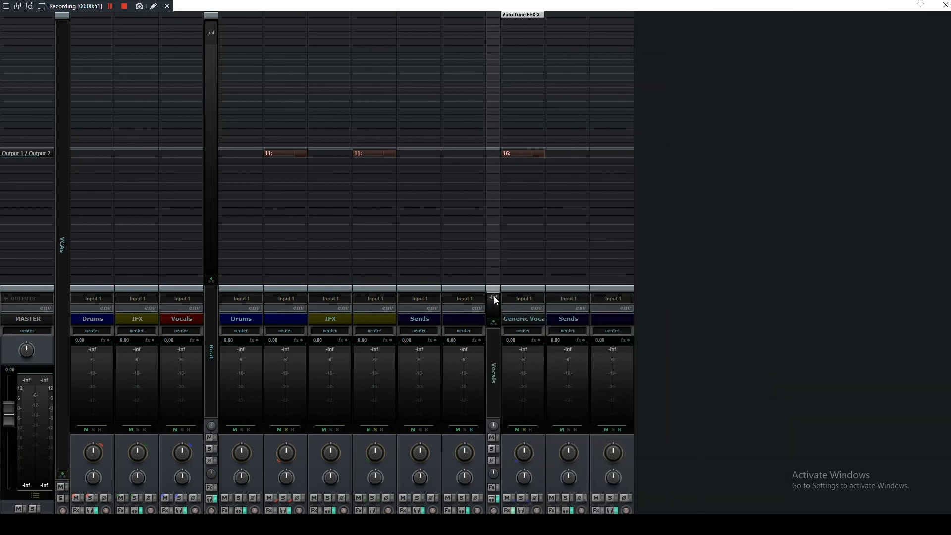
Step: Apply the Strip mixer layout to the Drums folder inside Beat and extend its strip to the full mixer height
right_click(251, 287)
mouse_move(426, 457)
mouse_move(495, 468)
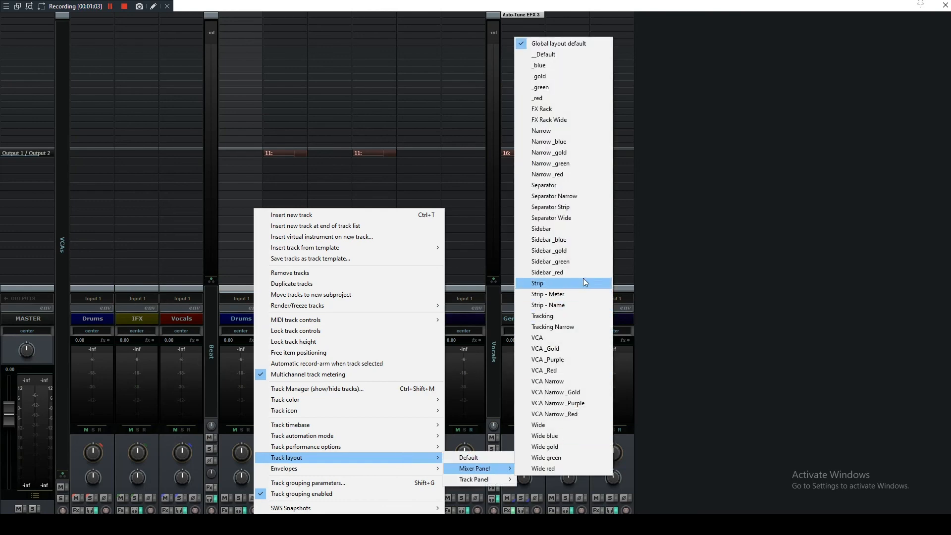
left_click(568, 285)
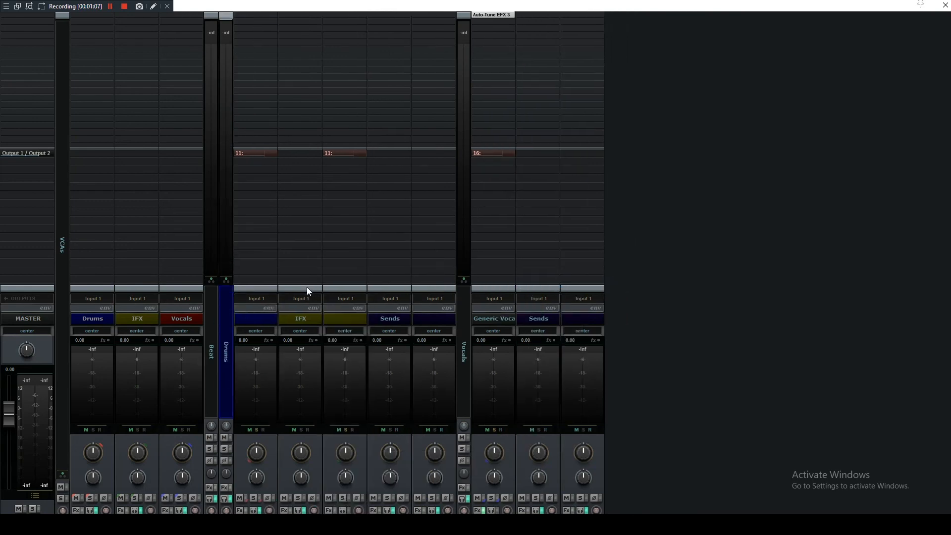
Step: Apply the Strip mixer layout to the IFX folder inside Beat and extend its strip to the full mixer height
right_click(307, 287)
mouse_move(426, 457)
mouse_move(516, 468)
left_click(619, 287)
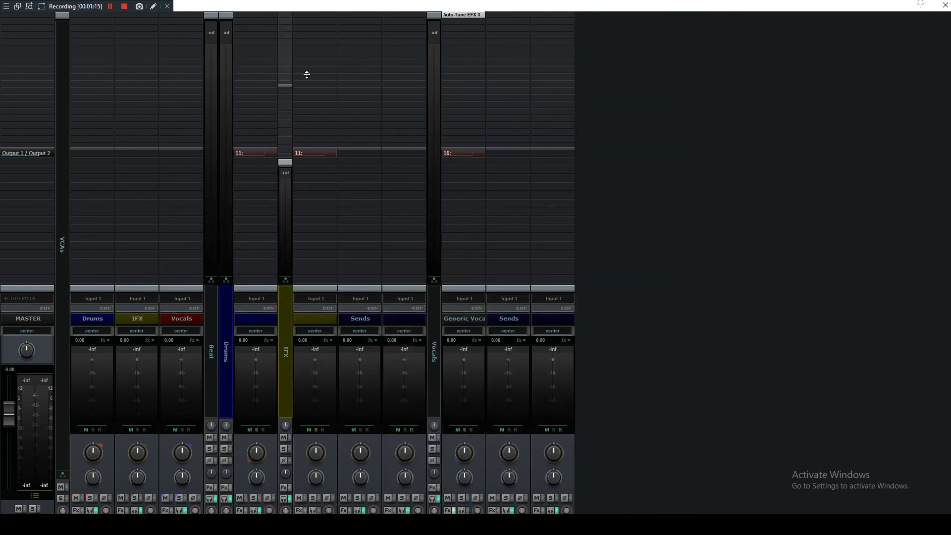
Step: Apply a VCA mixer layout to the Drums, IFX and Vocals tracks in the VCAs folder and extend their strips to full mixer height
right_click(134, 289)
mouse_move(253, 456)
mouse_move(359, 468)
left_click(441, 310)
left_click_drag(83, 287, 86, 56)
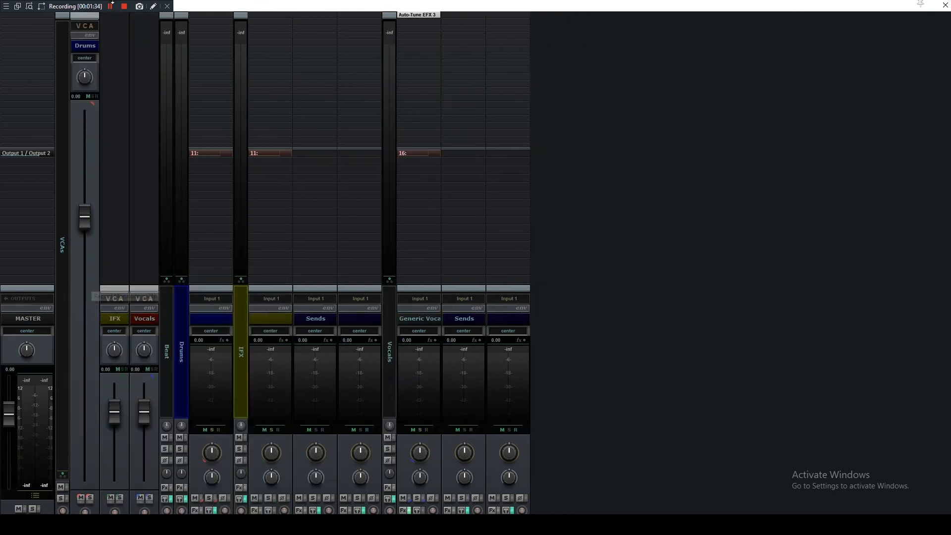
left_click_drag(114, 288, 115, 59)
left_click_drag(143, 288, 144, 56)
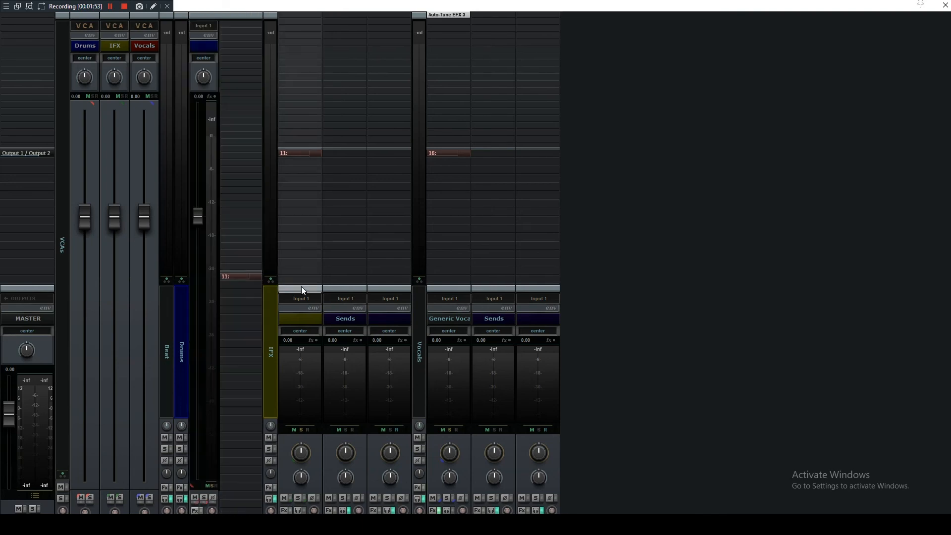
Step: Apply the Sidebar mixer layout to the IFX folder's child track and the generic vocals track, extending both strips to full mixer height
right_click(301, 286)
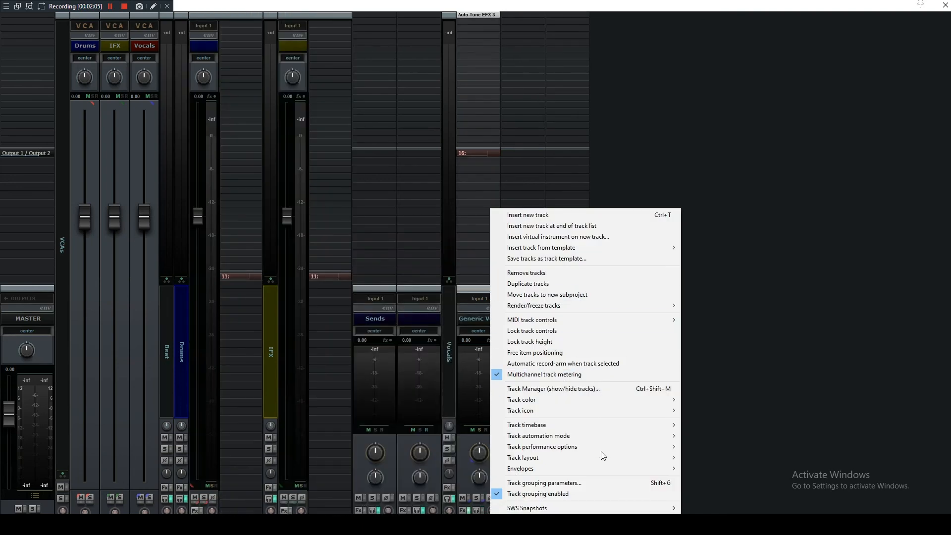
mouse_move(549, 469)
left_click(776, 218)
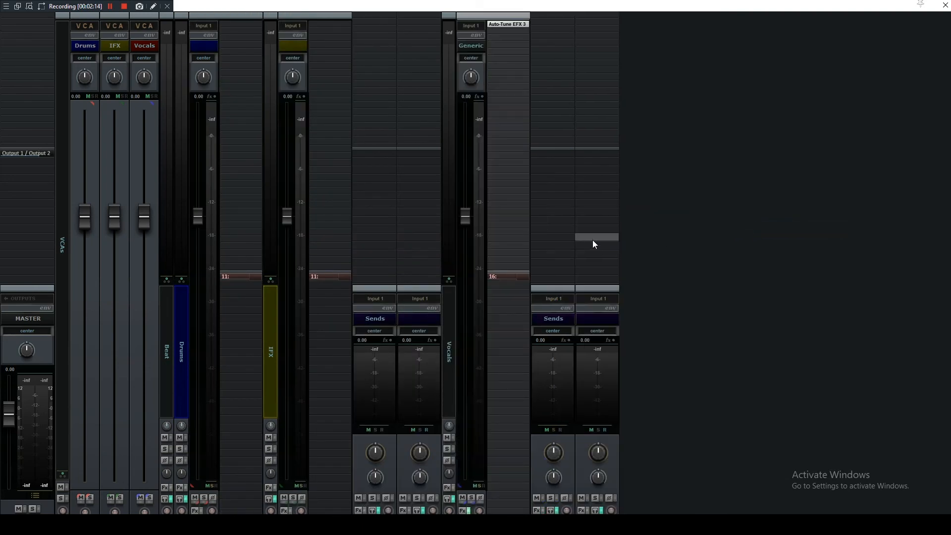
Step: Apply the Strip - Name mixer layout to the Sends folders in Beat and Vocals and extend both strips to the full mixer height
right_click(383, 289)
mouse_move(540, 463)
mouse_move(585, 469)
left_click(704, 327)
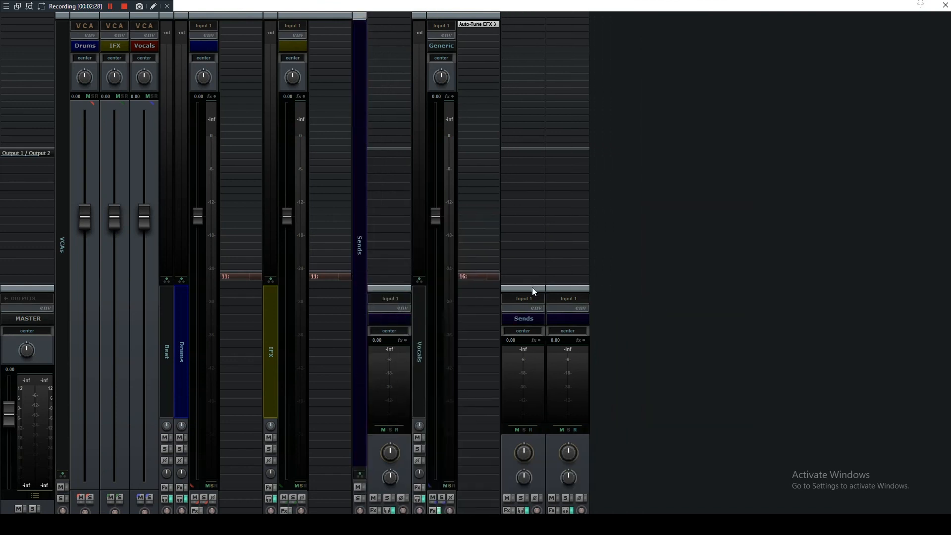
right_click(535, 290)
mouse_move(629, 453)
mouse_move(753, 468)
left_click(832, 297)
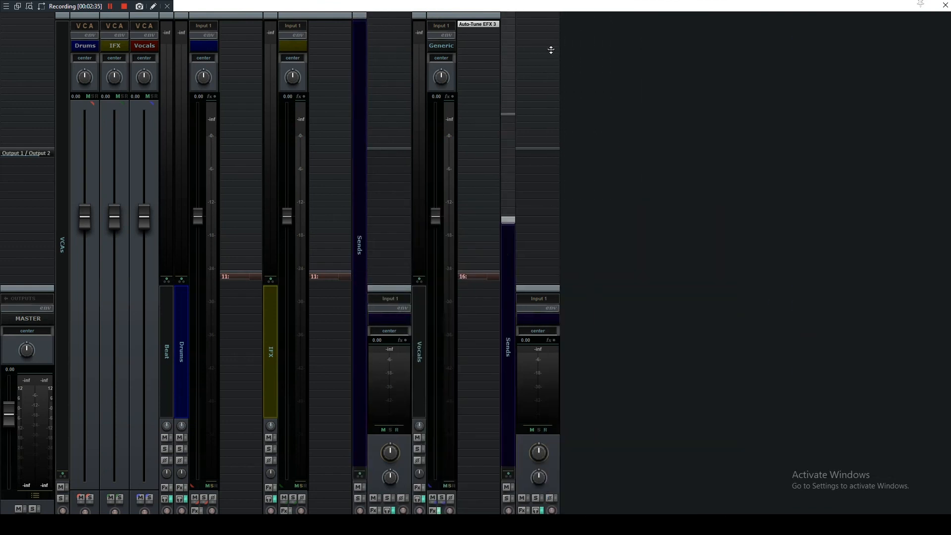
Step: Apply the FX Rack mixer layout to the child track of each Sends folder, in Beat and in Vocals
right_click(402, 208)
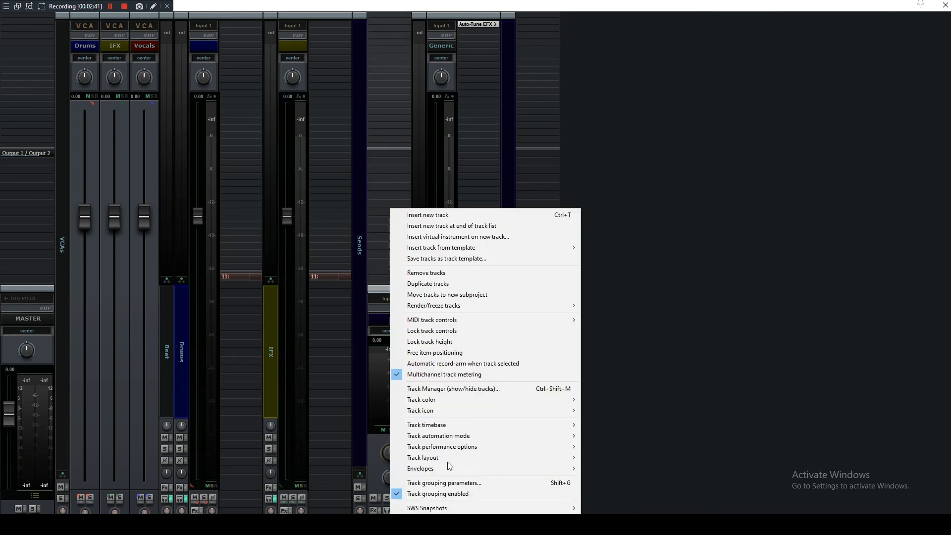
mouse_move(560, 513)
mouse_move(615, 524)
left_click(722, 436)
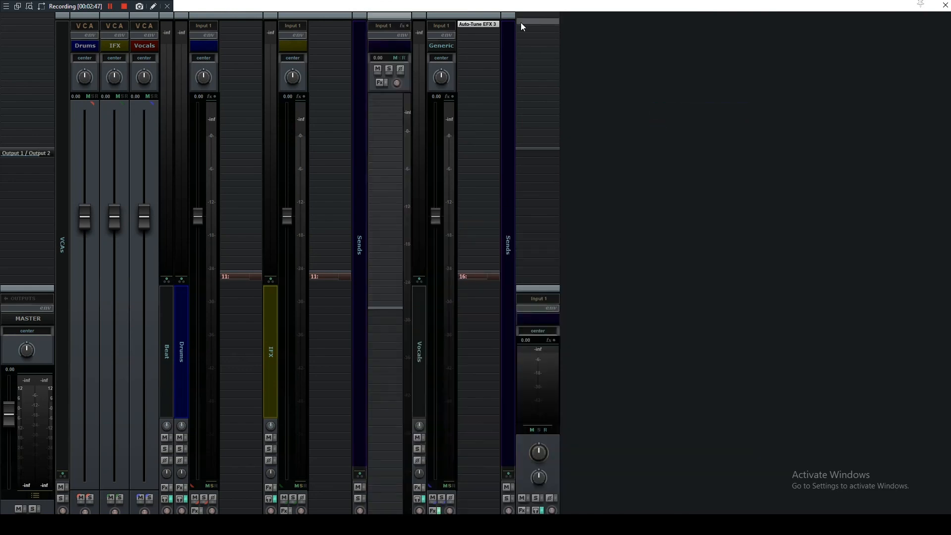
right_click(538, 297)
mouse_move(704, 461)
mouse_move(779, 470)
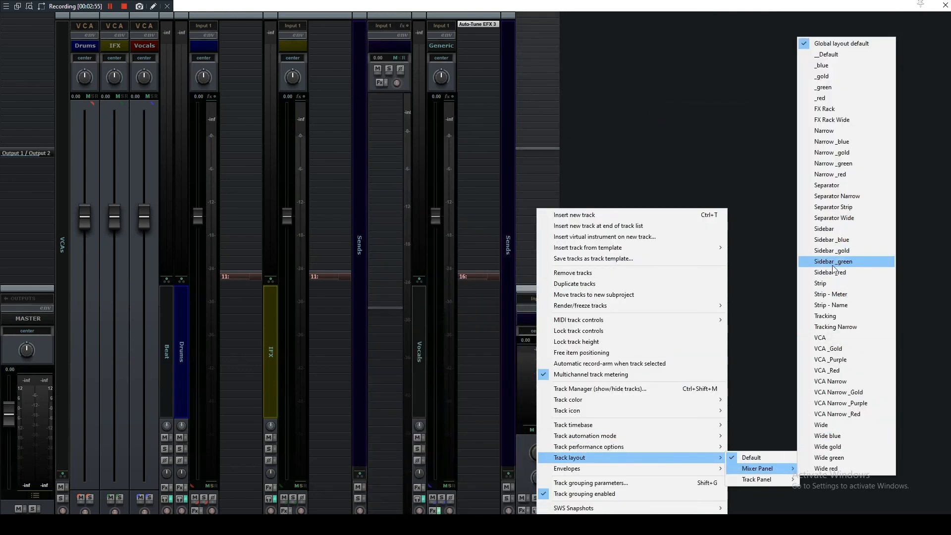
left_click(834, 250)
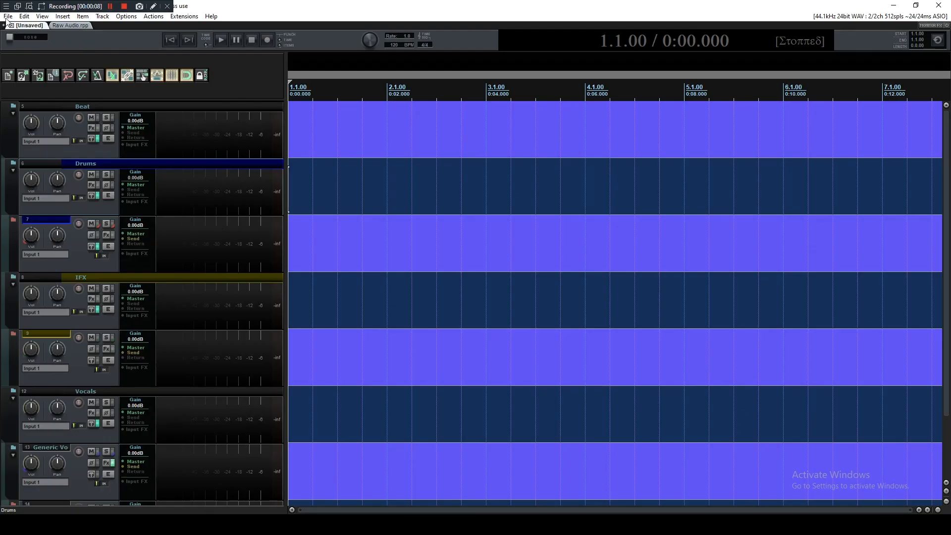
Step: Save the project as a project template named Tutorial Template
left_click(8, 16)
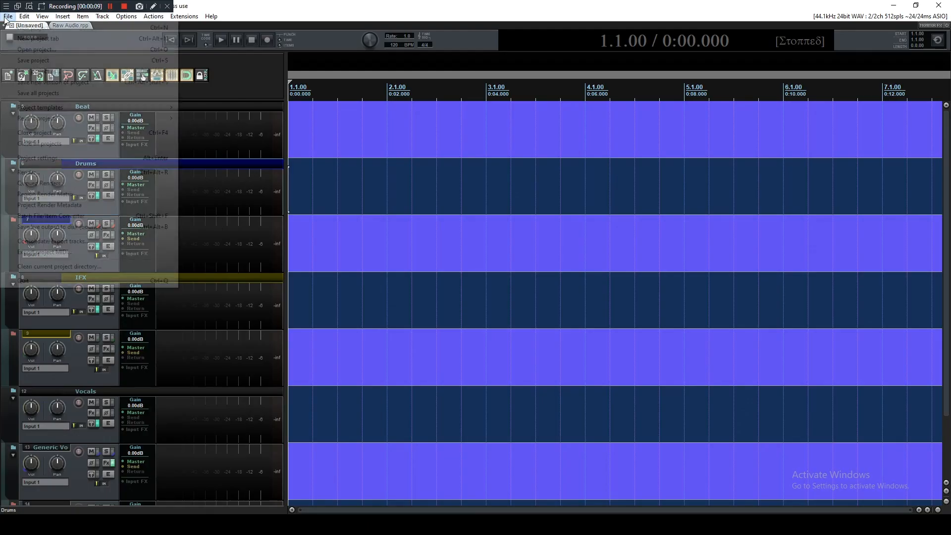
mouse_move(149, 107)
left_click(194, 108)
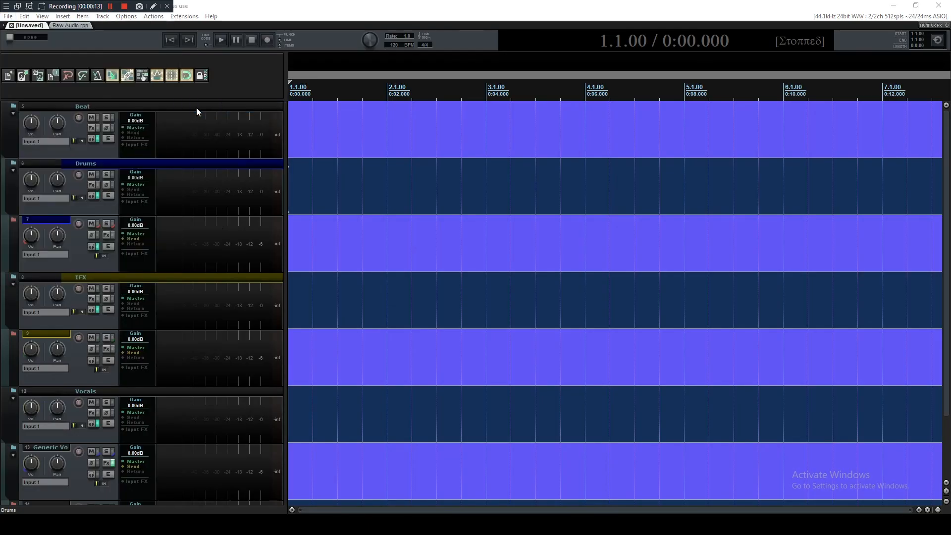
type("Tutorial ")
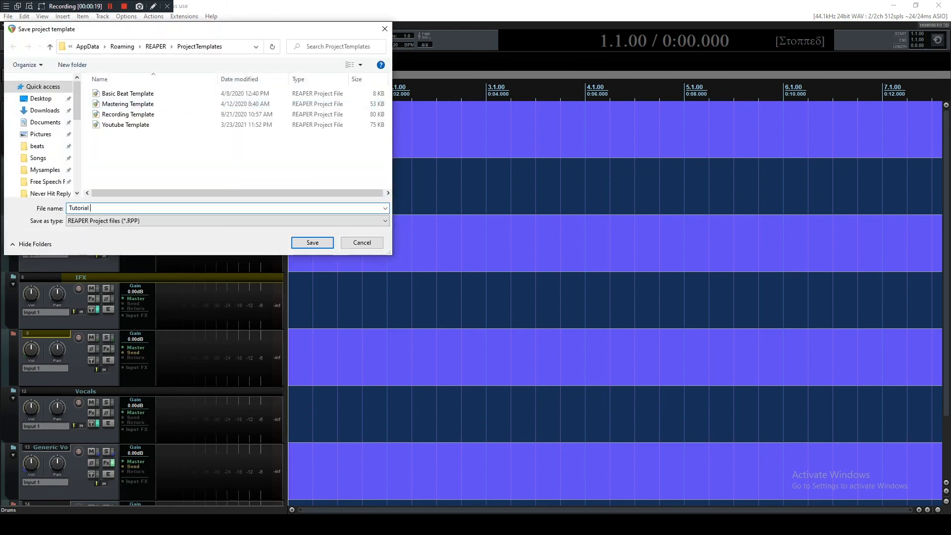
type("Template")
key("Return")
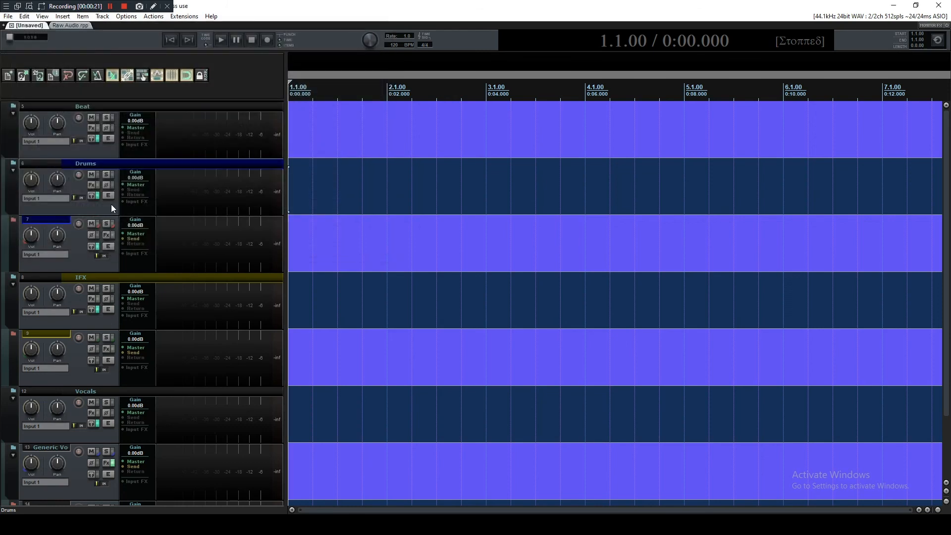
Step: Load the saved Tutorial Template from the project templates
left_click(8, 16)
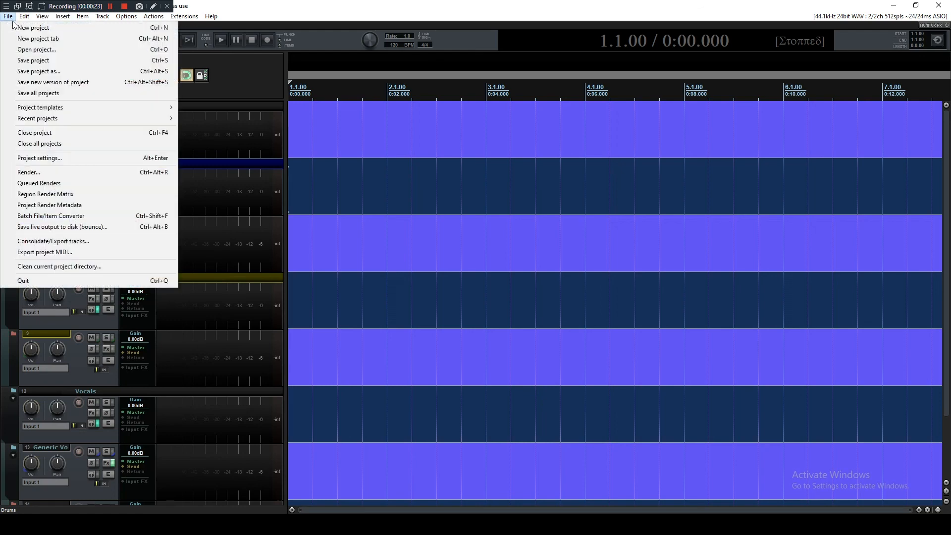
mouse_move(150, 106)
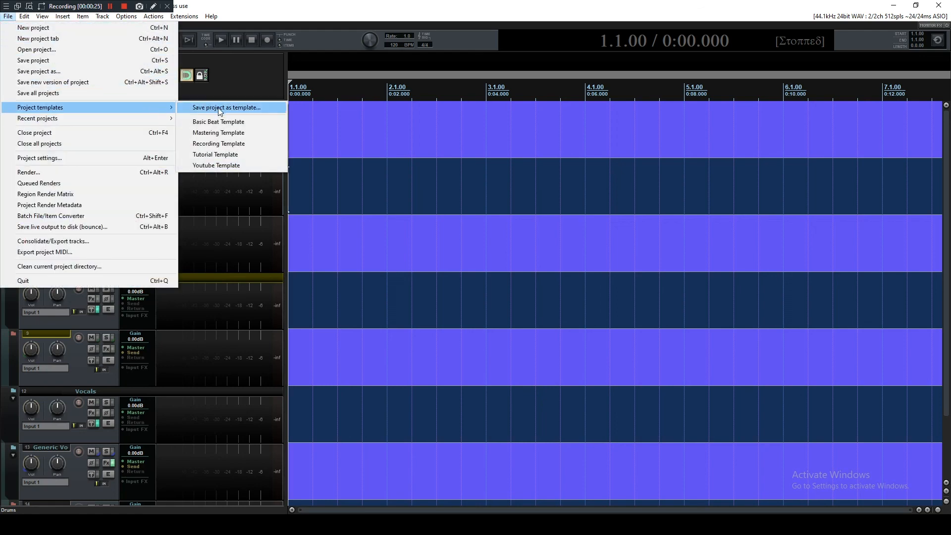
left_click(239, 155)
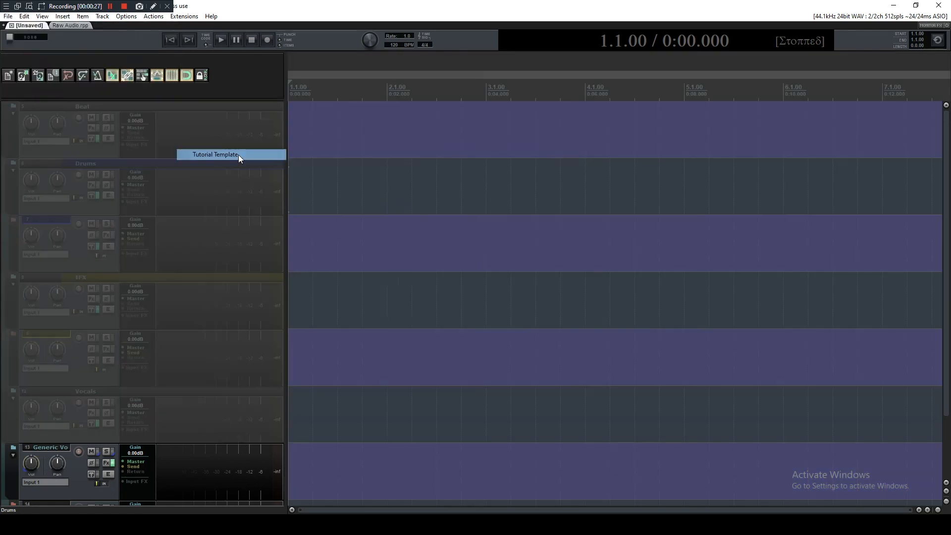